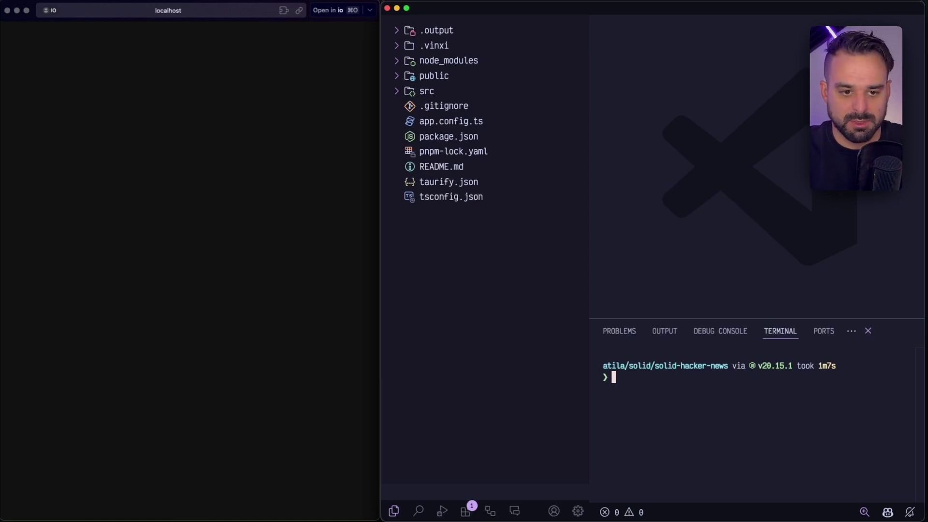
- Expand the src and routes folders in the Explorer to see the pages
key(super+shift+e)
key(Up)
key(Up)
key(Up)
key(Up)
key(Up)
key(Up)
key(Down)
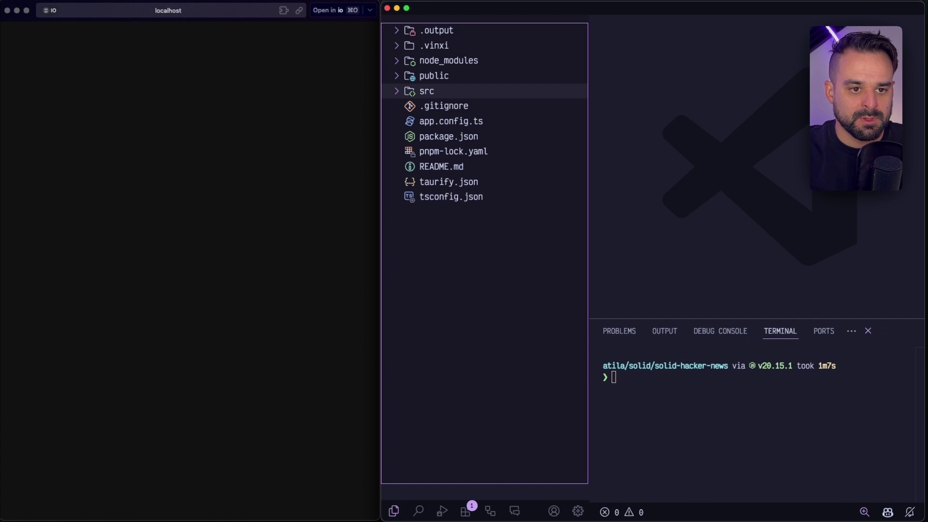
key(Right)
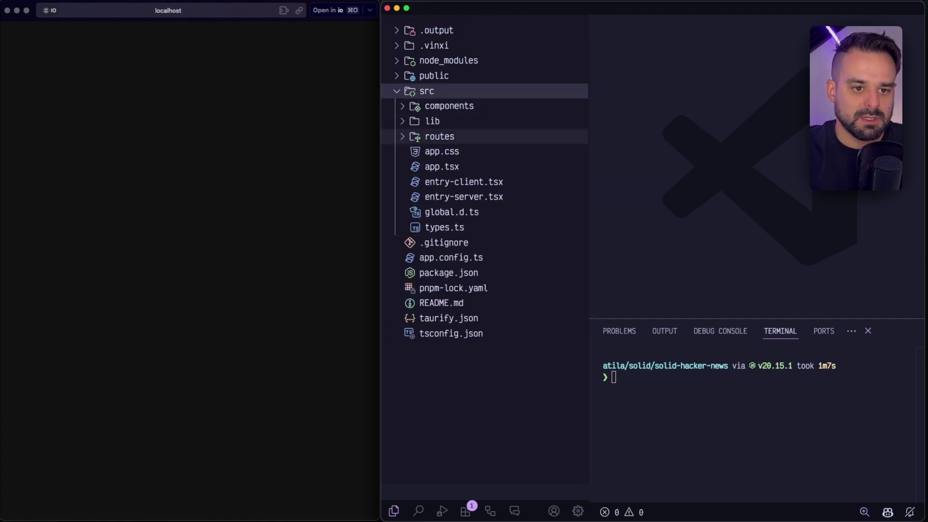
click(440, 136)
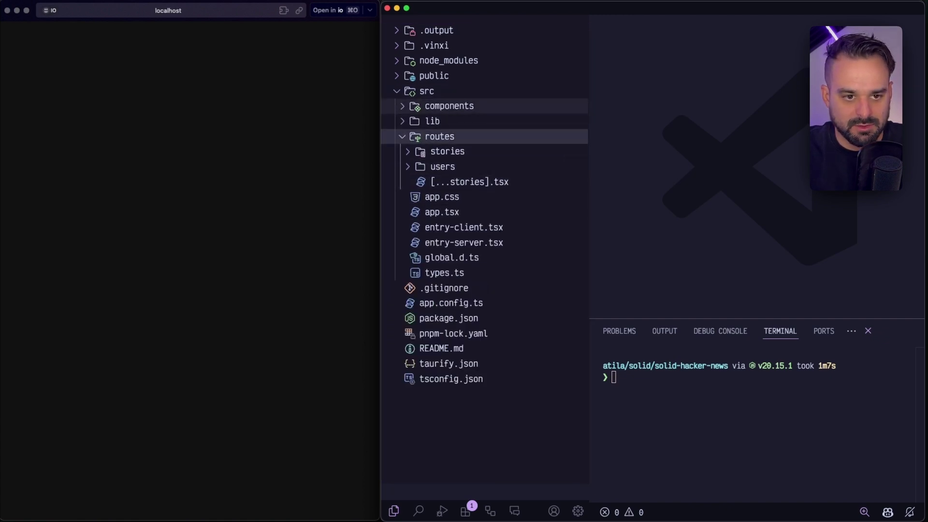
- Collapse src, run pnpm dev, and reload the Hacker News app in the browser
click(426, 90)
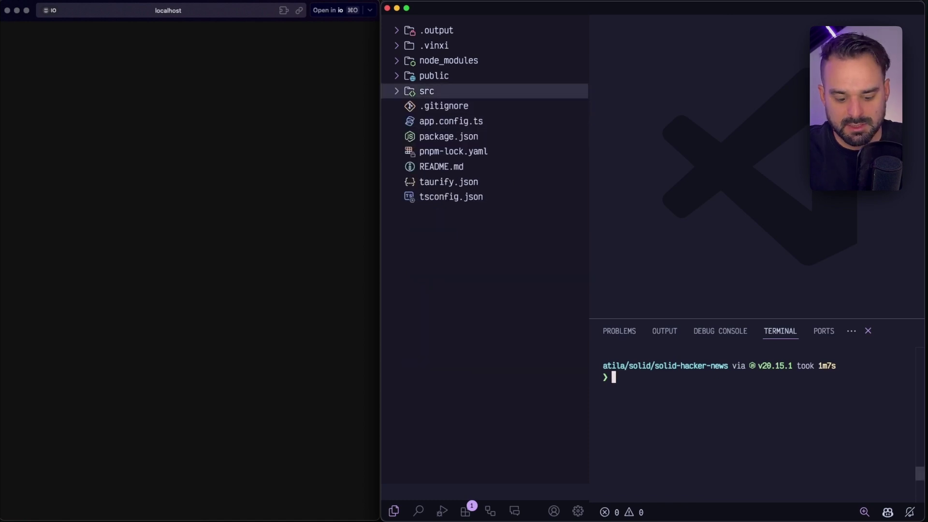
text(pnpm dev)
key(Return)
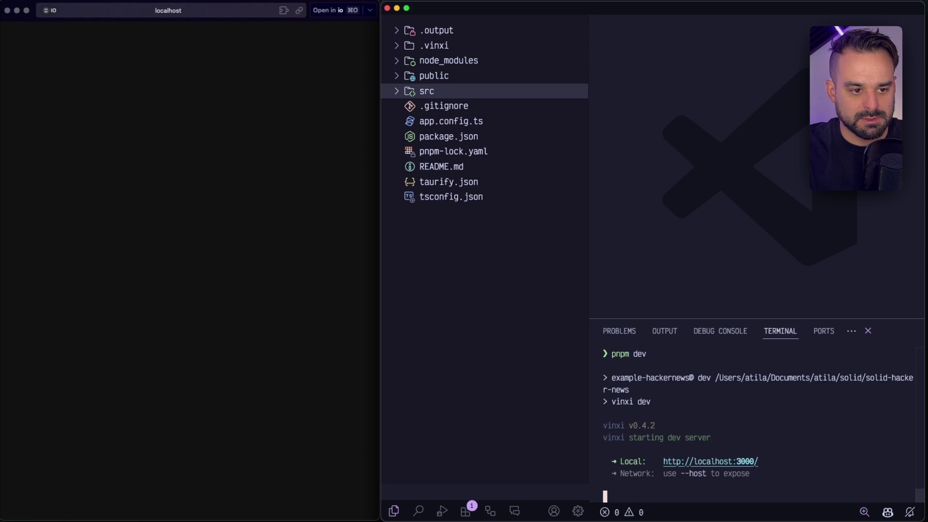
key(super+r)
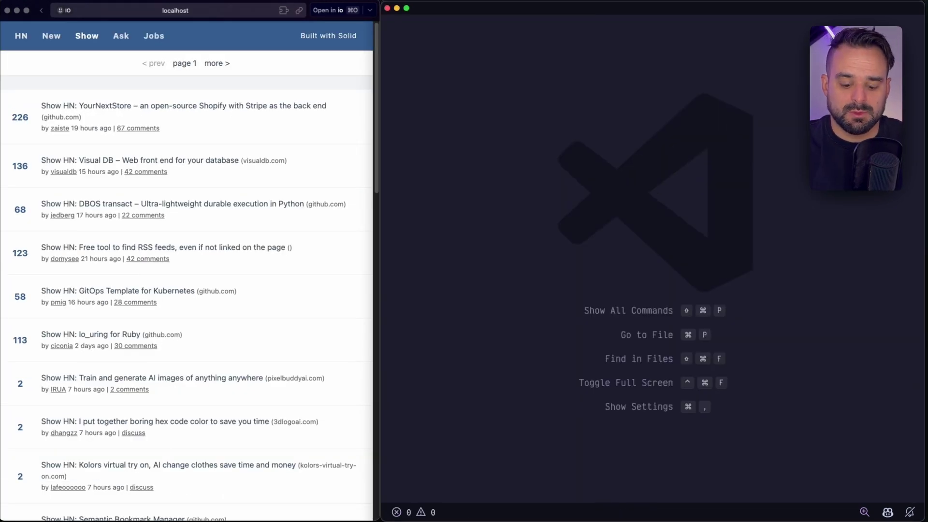
- Open taurify.json with quick open
key(super+p)
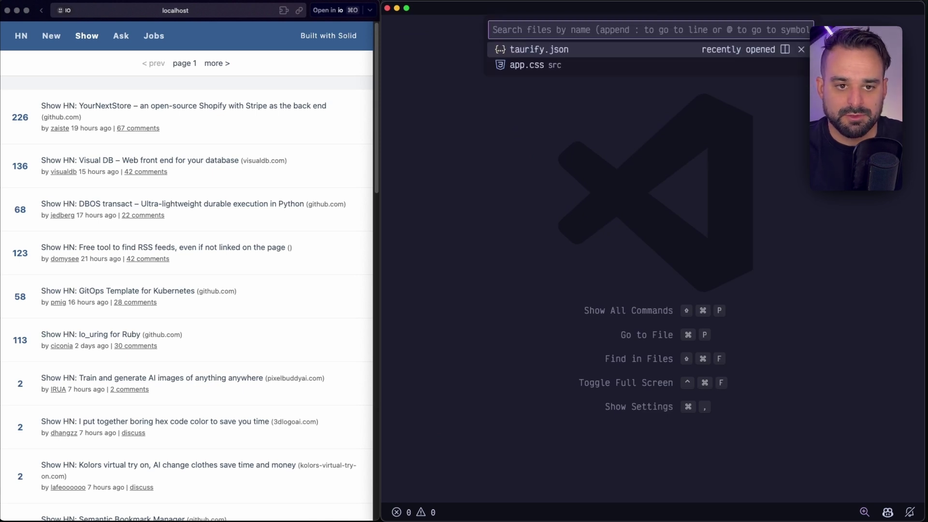
key(Down)
key(Up)
key(Return)
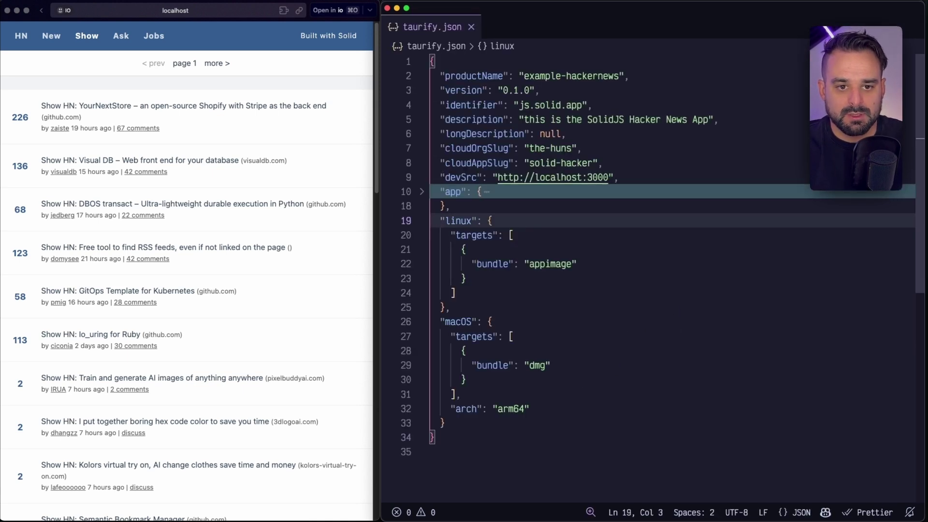
- Change the taurify.json version from 0.1.0 to 0.2.0
key(Up)
key(Up)
key(Up)
key(Up)
key(Up)
key(Up)
key(Up)
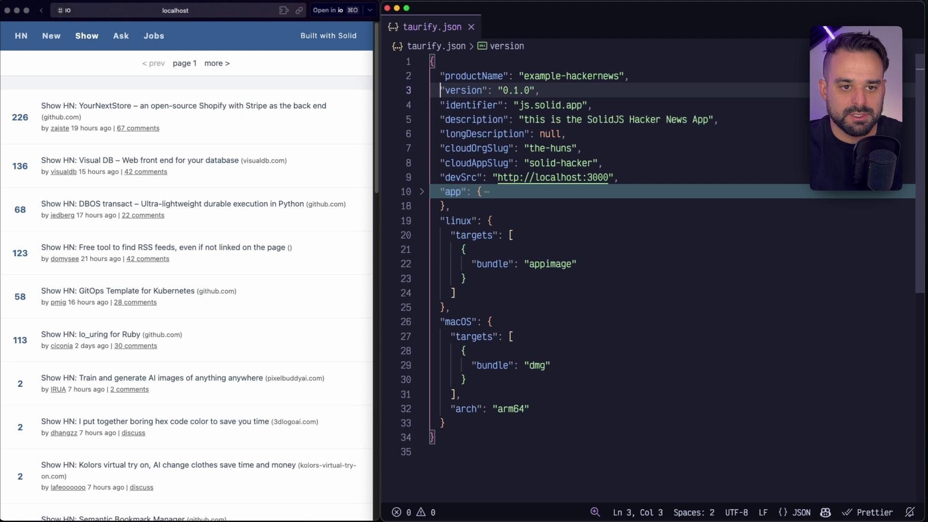
key(Up)
key(shift+super+Right)
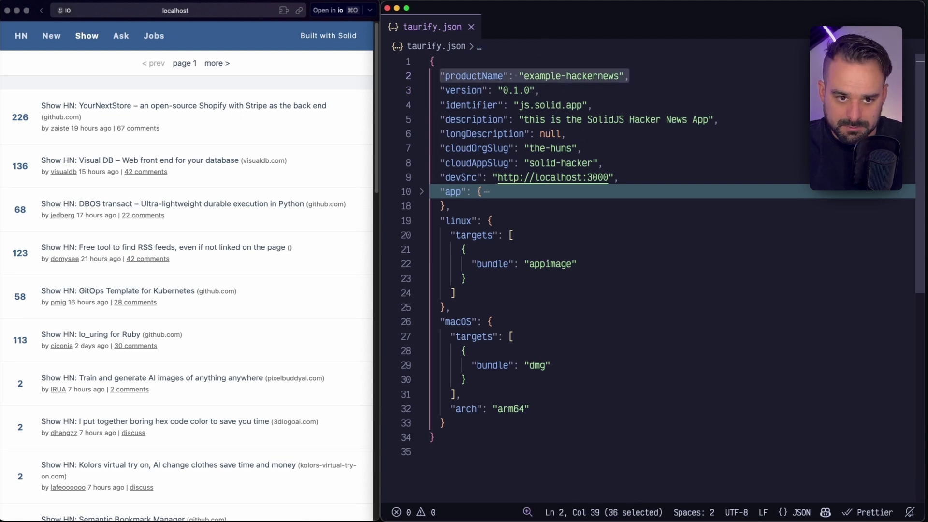
key(Down)
key(Left)
key(Left)
key(Left)
key(Left)
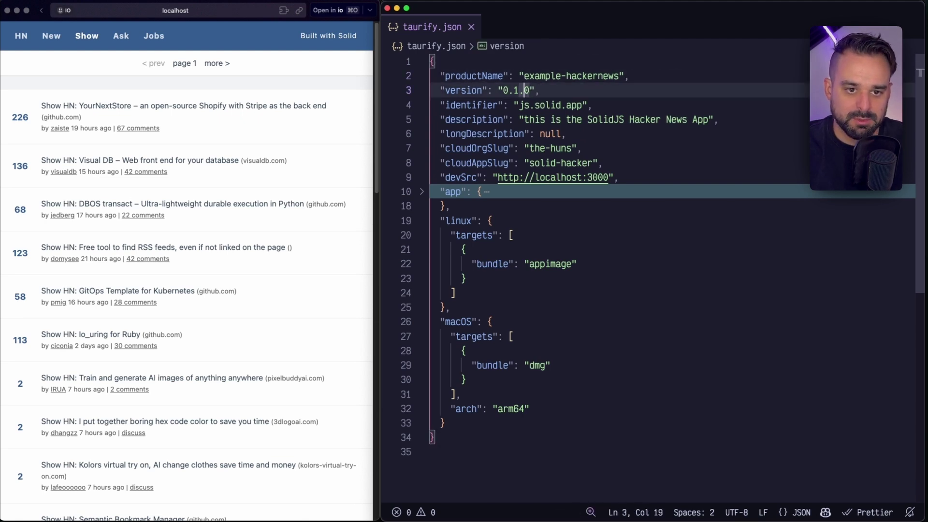
key(BackSpace)
text(2)
- Review the identifier, description, longDescription and cloud org/app slug entries
key(Down)
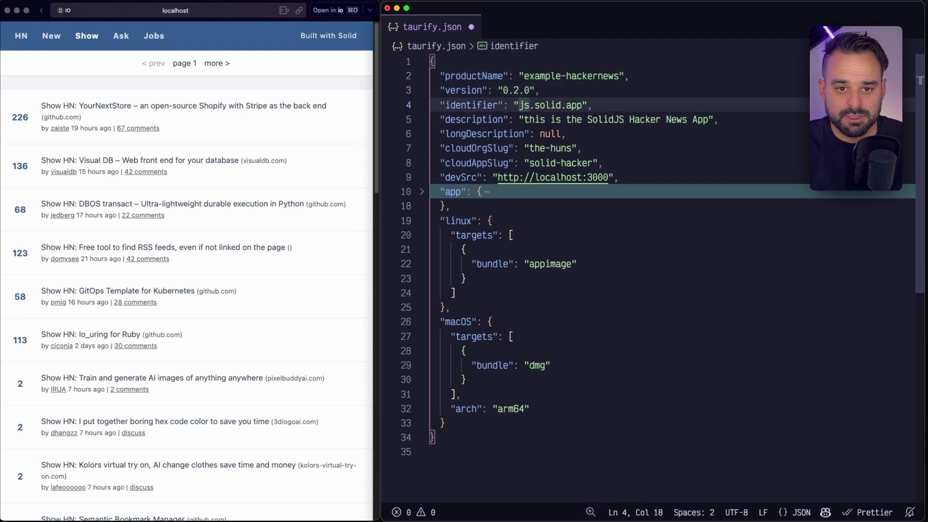
key(super+Left)
key(shift+Down)
key(shift+Down)
key(shift+Down)
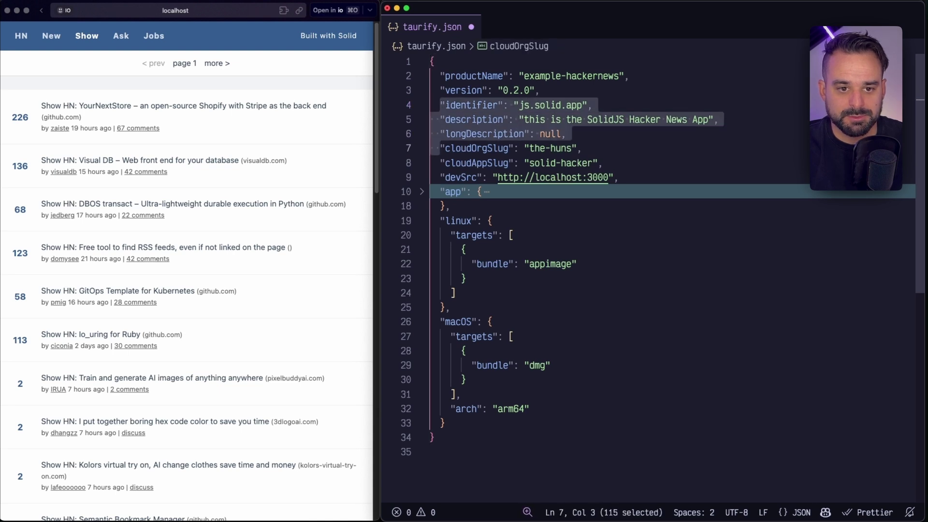
key(Right)
key(shift+Down)
key(shift+End)
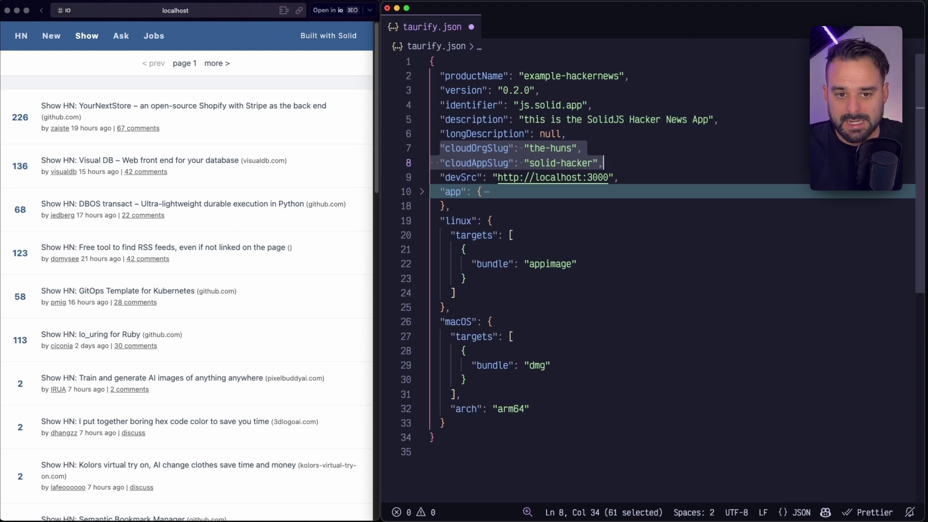
- Unfold the app block and review its icon and window label and title settings
key(Down)
key(Down)
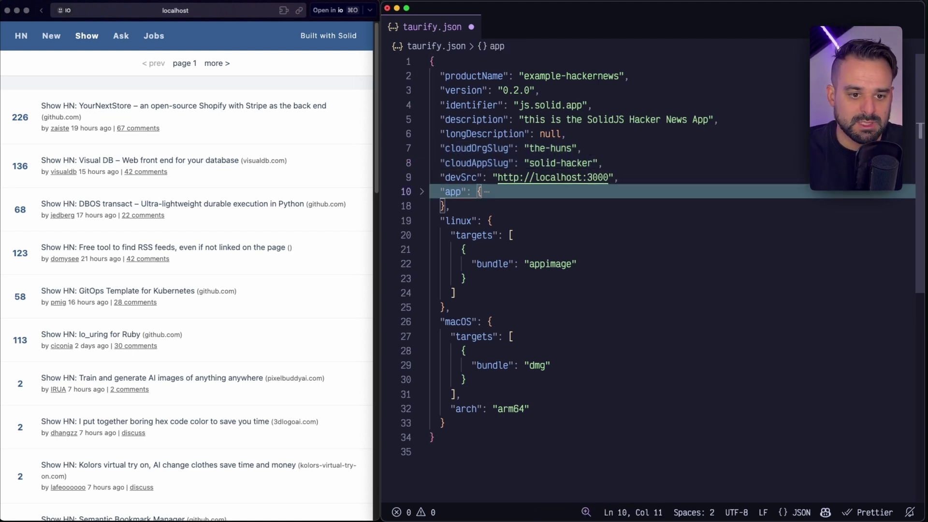
key(super+alt+bracketright)
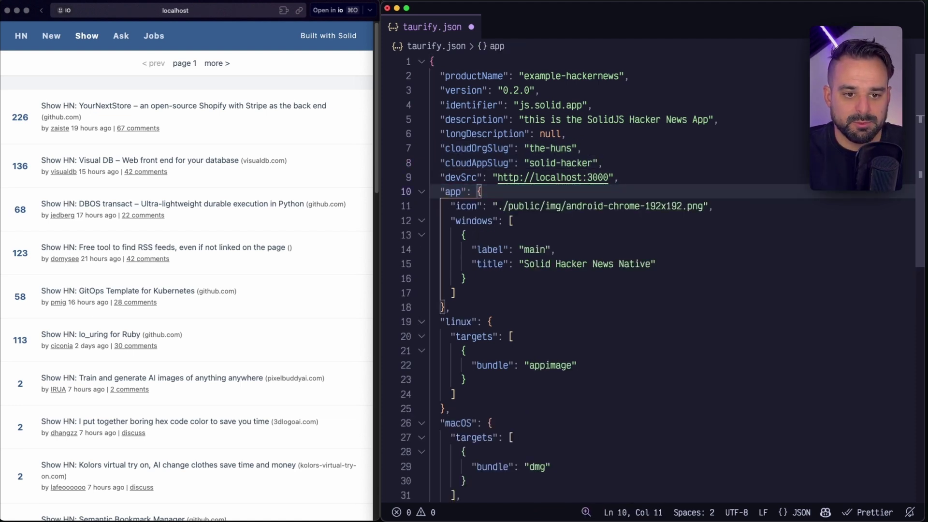
click(604, 206)
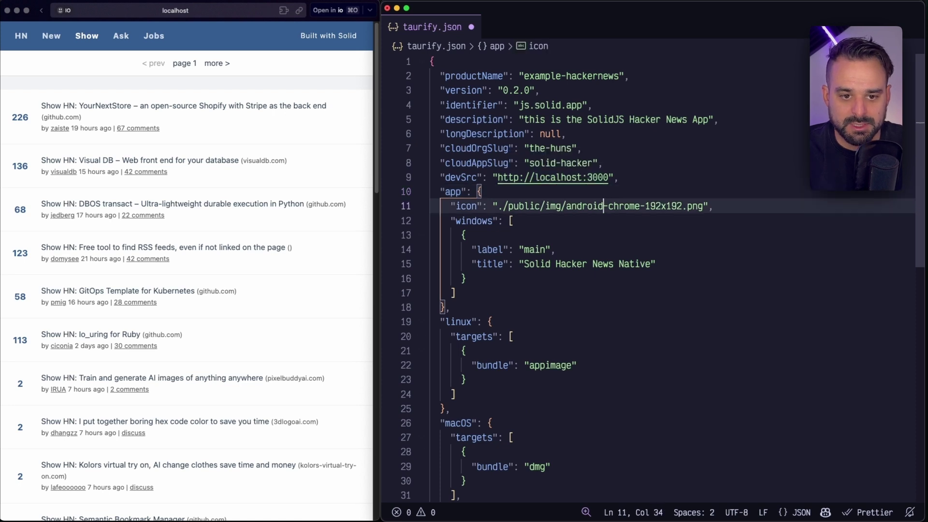
key(Home)
key(shift+End)
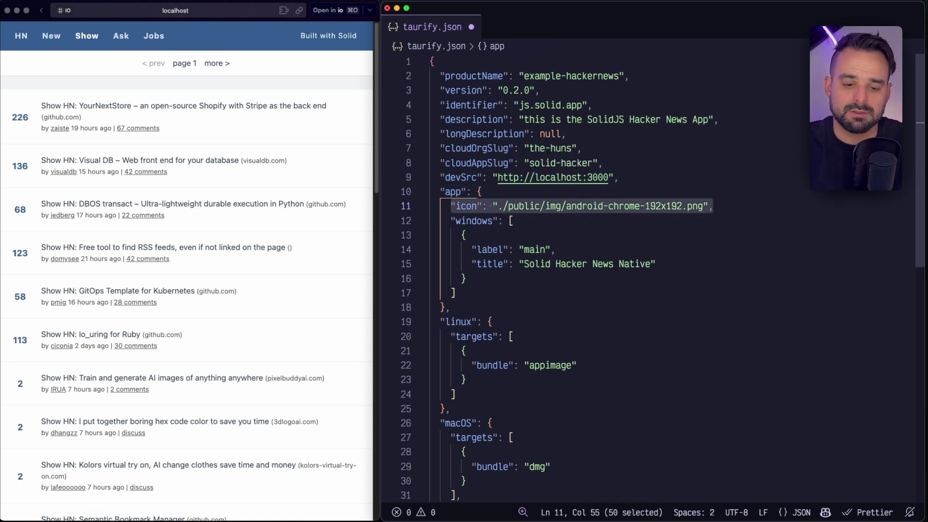
key(Down)
key(Down)
key(Down)
key(Down)
key(Down)
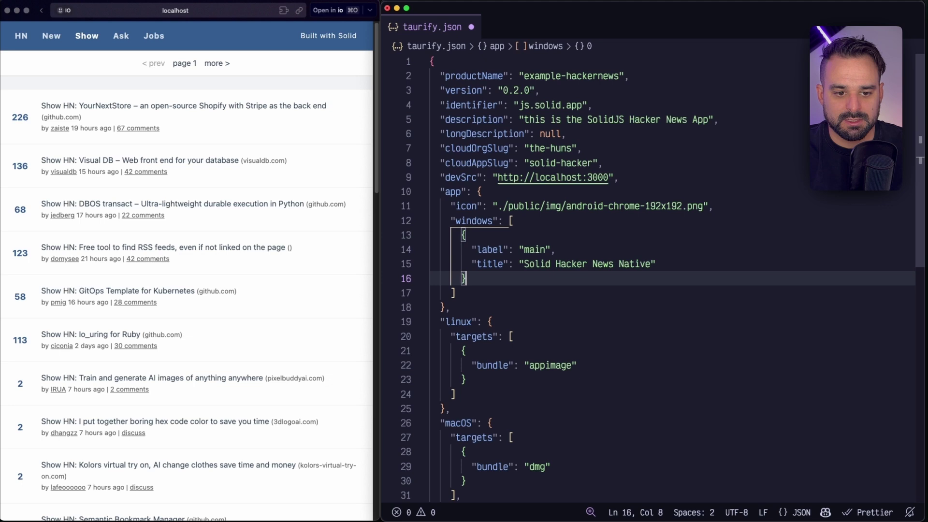
key(Down)
key(shift+Up)
key(shift+Up)
key(shift+Up)
key(shift+Up)
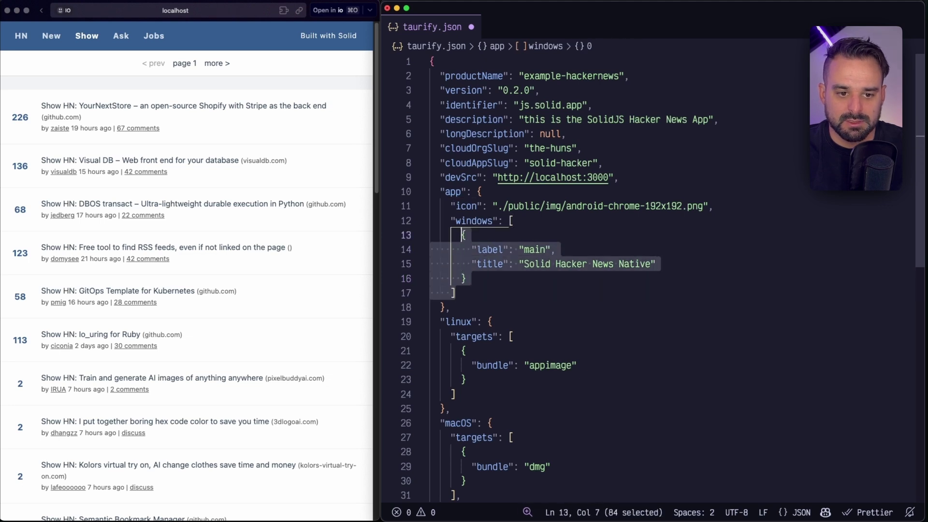
key(shift+Up)
key(shift+Up)
key(shift+Up)
key(shift+Down)
key(Down)
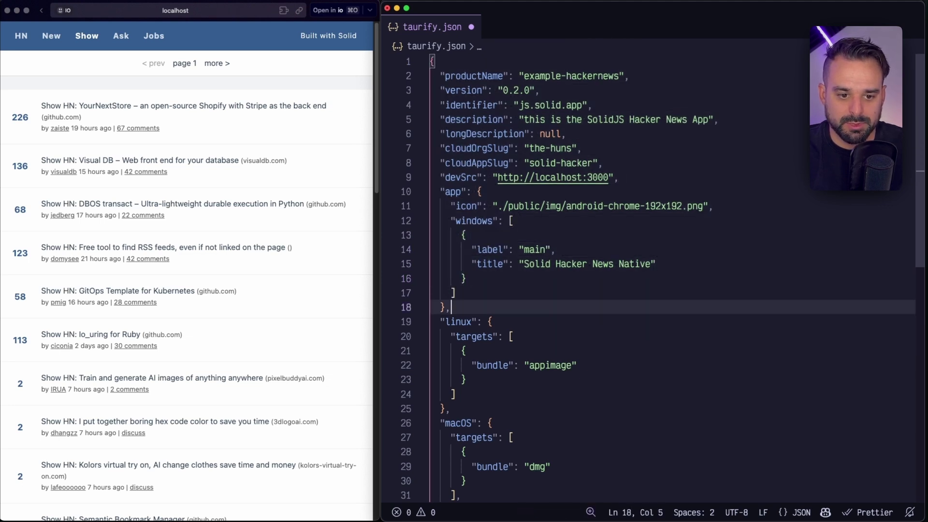
- Fold the app block, review the Linux targets, and bring up the terminal
key(super+alt+bracketleft)
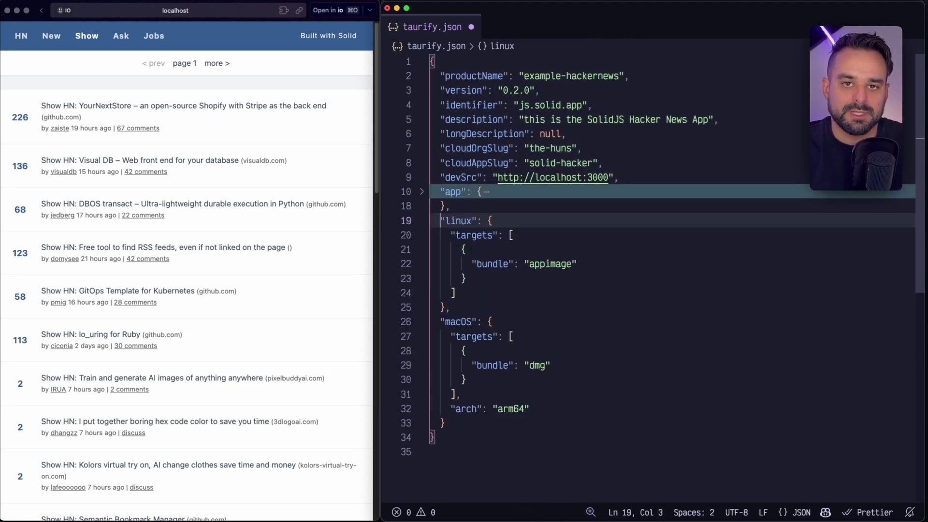
key(shift+Down)
key(shift+Down)
key(shift+Down)
key(shift+Down)
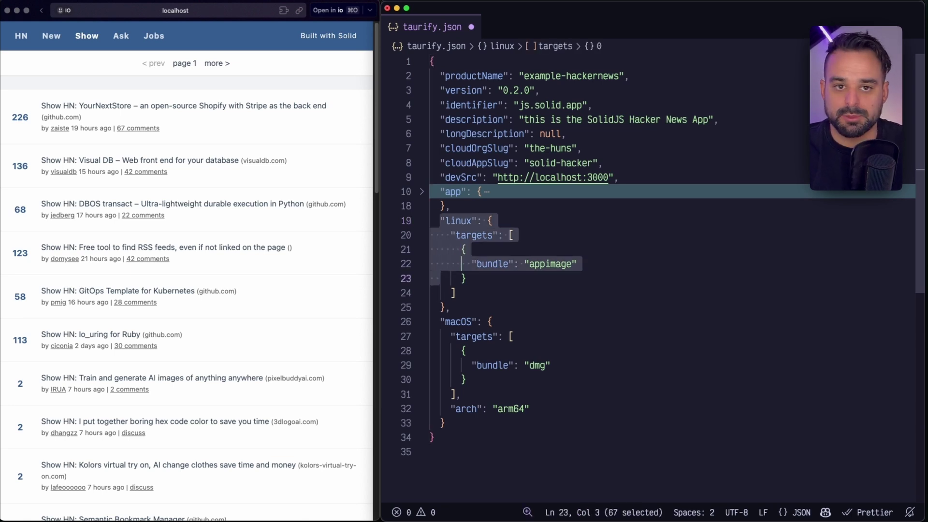
key(ctrl+grave)
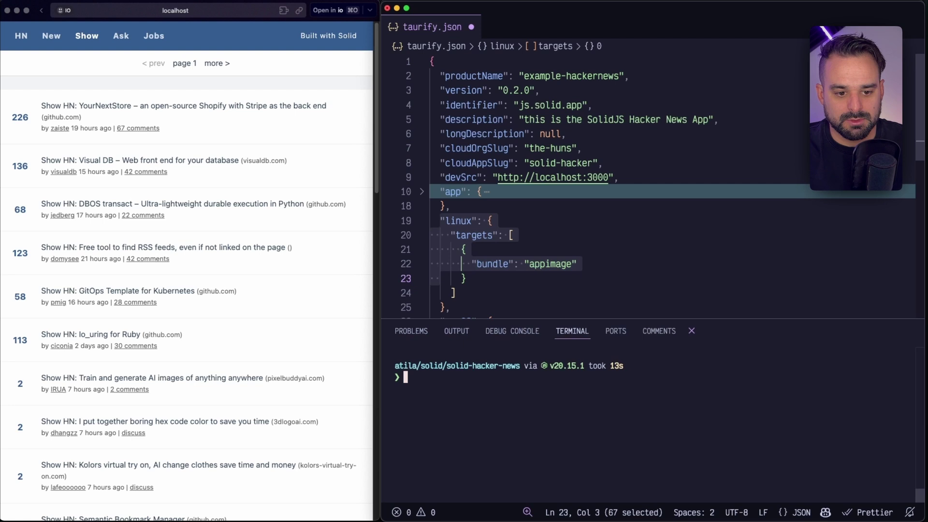
text(pnpm dlx t)
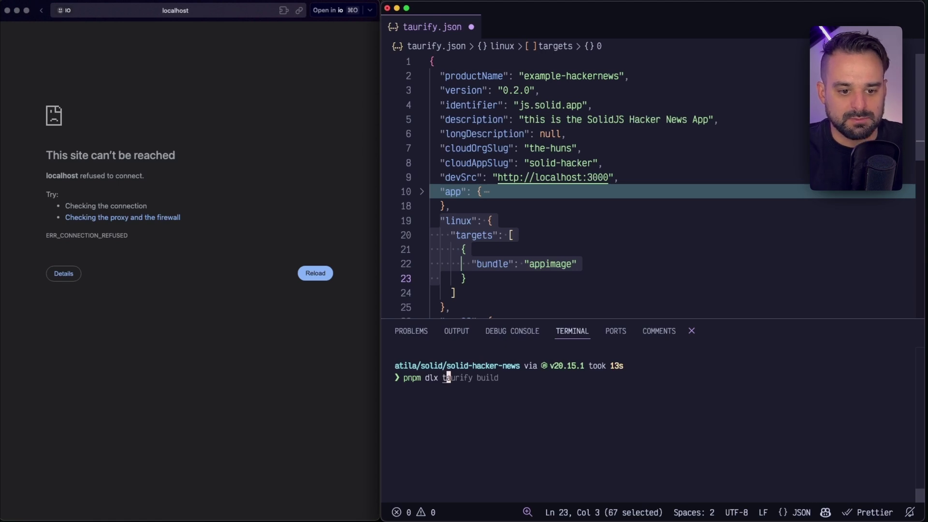
- Run pnpm dlx taurify dev and move the native Solid Hacker News window aside
key(Right)
key(BackSpace)
key(BackSpace)
key(BackSpace)
key(BackSpace)
key(BackSpace)
text(dev)
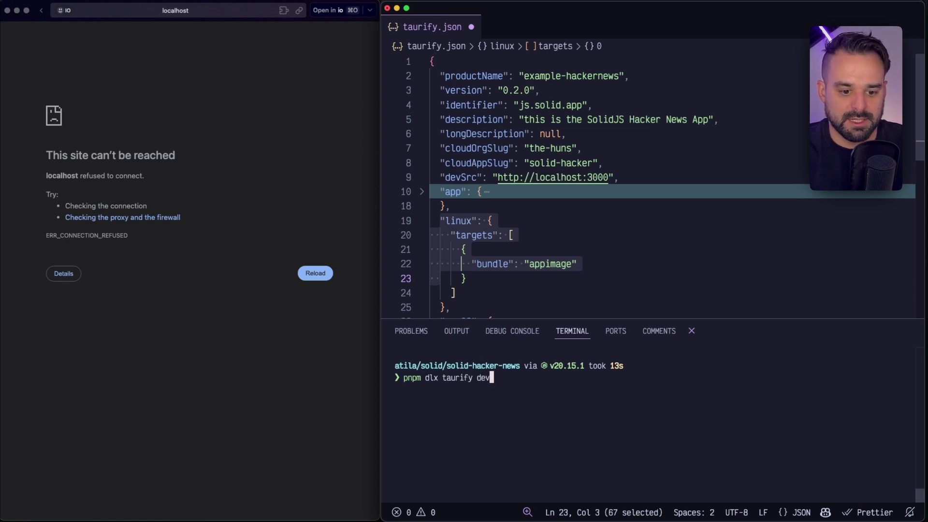
key(Return)
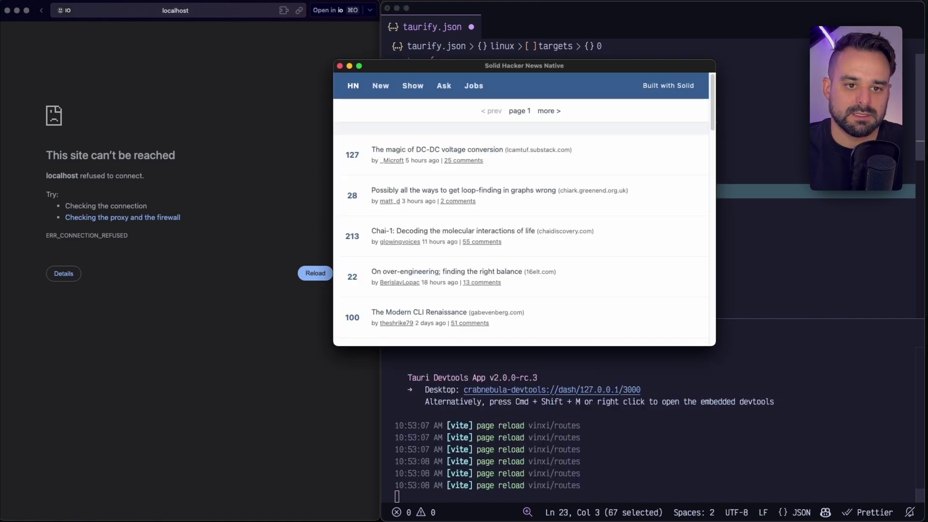
mouse_move(524, 66)
mouse_down()
mouse_move(545, 73)
mouse_move(450, 91)
mouse_move(496, 90)
mouse_move(274, 156)
mouse_move(202, 157)
mouse_up()
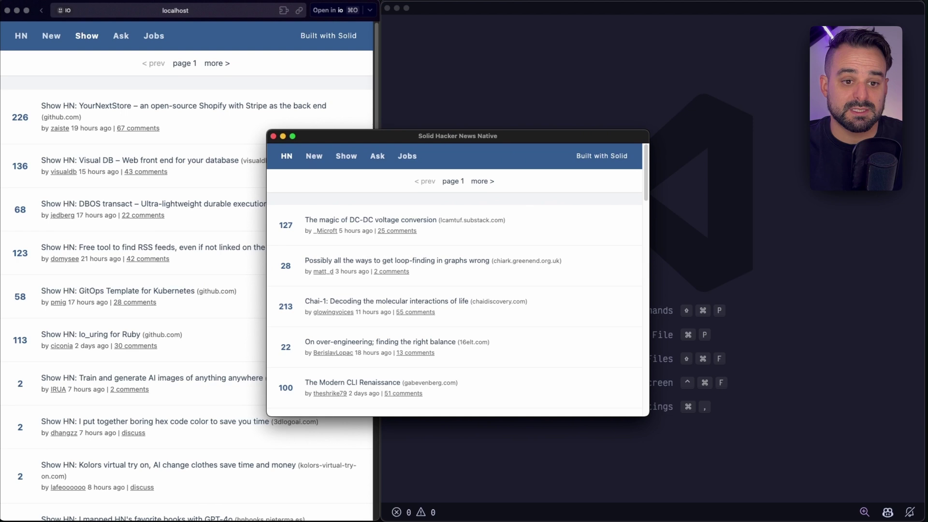
- Change the .header background-color in app.css from #335d92 to tomato and save
key(super+p)
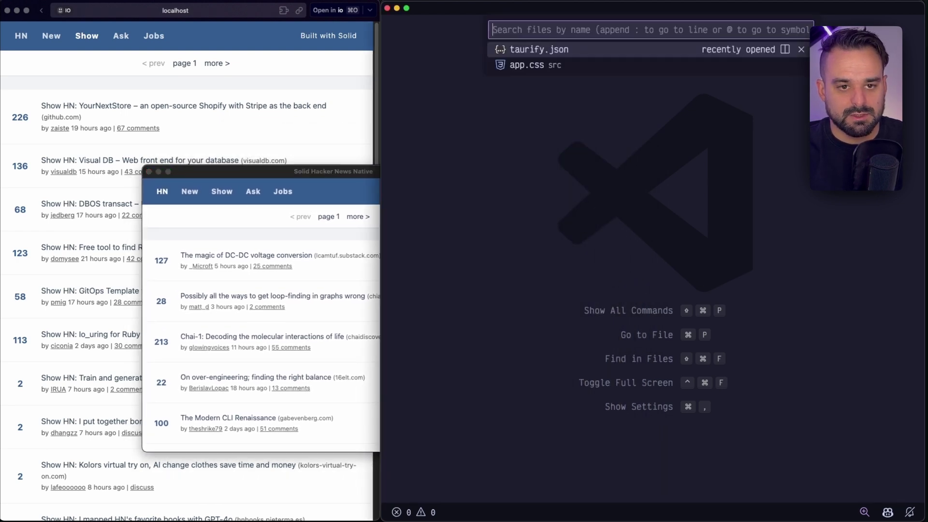
text(ap)
key(Return)
key(Up)
key(Up)
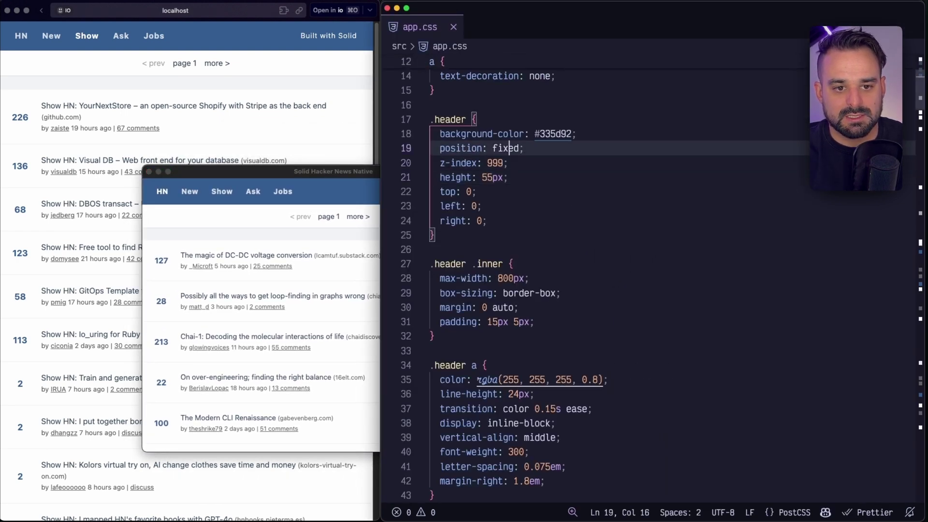
key(Up)
key(End)
key(shift+Left)
key(shift+Left)
key(shift+Left)
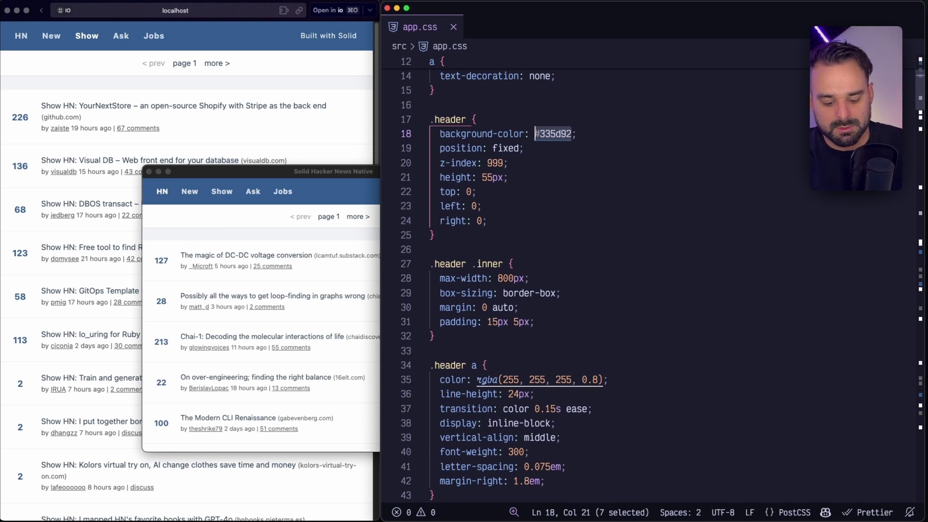
text(tomato)
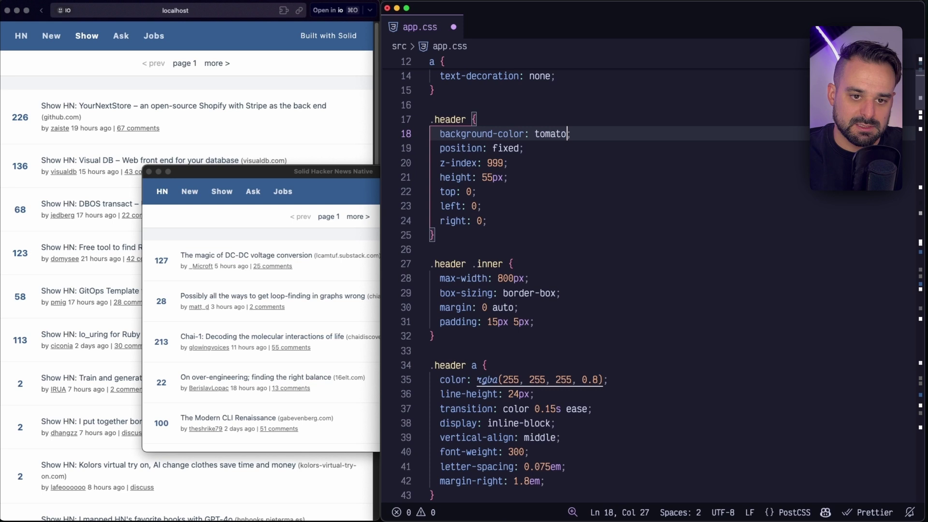
key(super+s)
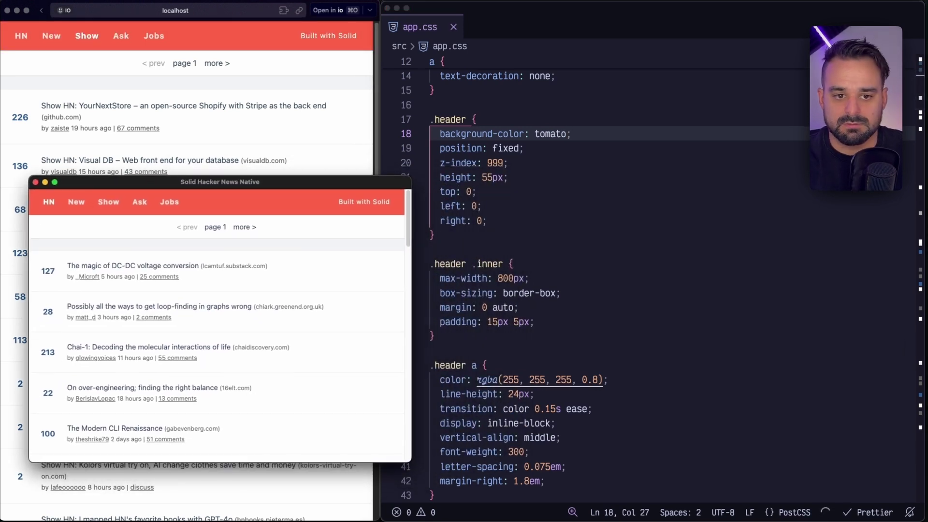
- Restore the header colour to #335d92, save, and show the dev server terminal
double_click(551, 134)
text(#335d92)
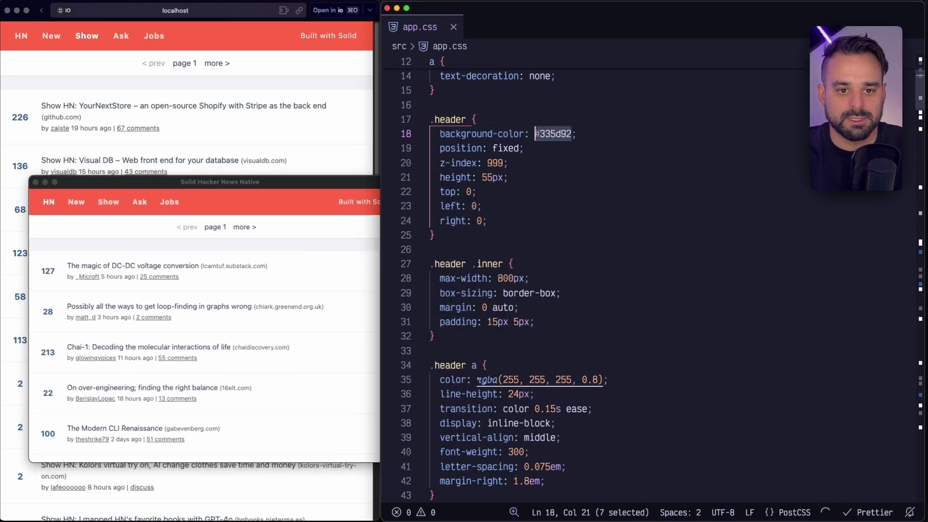
key(super+s)
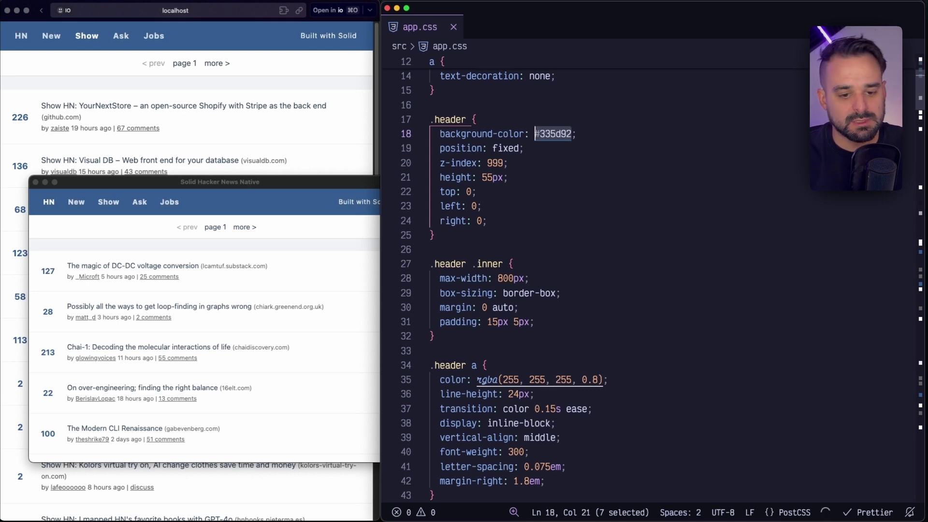
key(ctrl+grave)
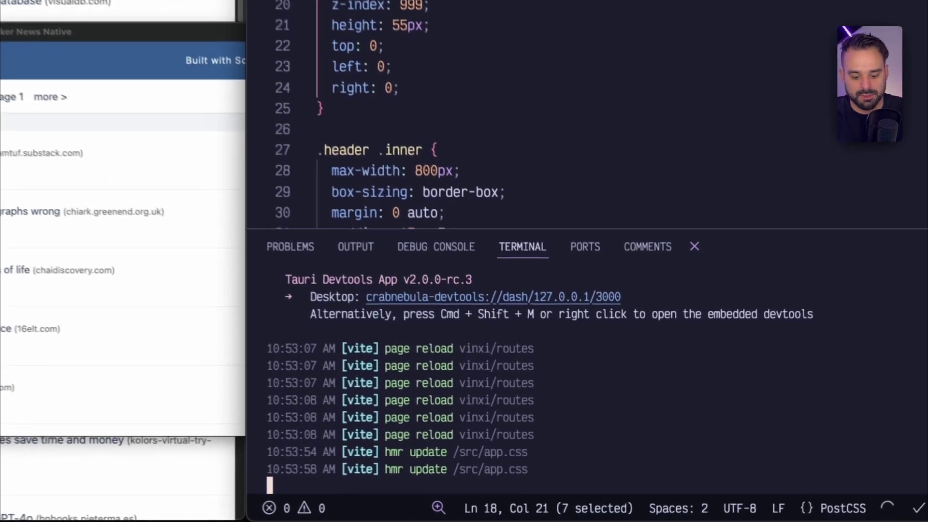
- Stop the dev app and run pnpm dlx taurify build for Linux and macOS bundles
key(ctrl+c)
key(super+k)
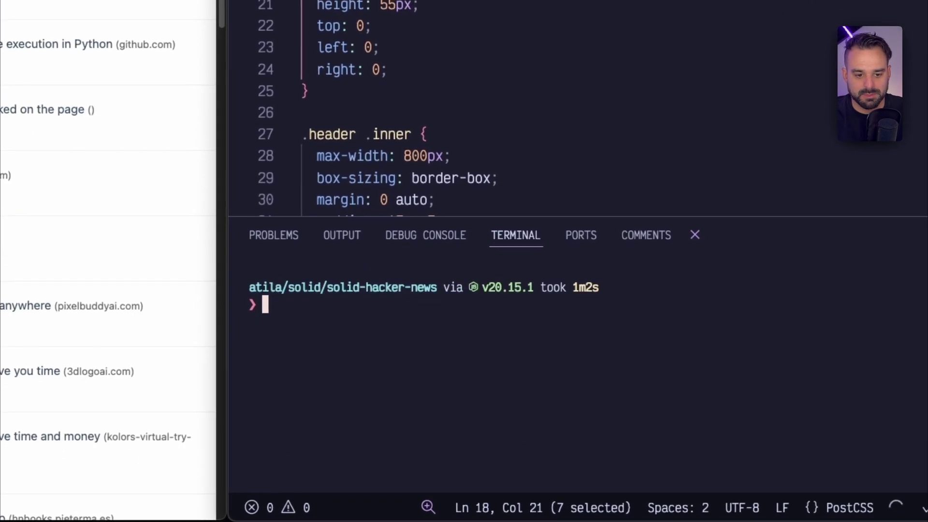
text(pnpm dlx taurify )
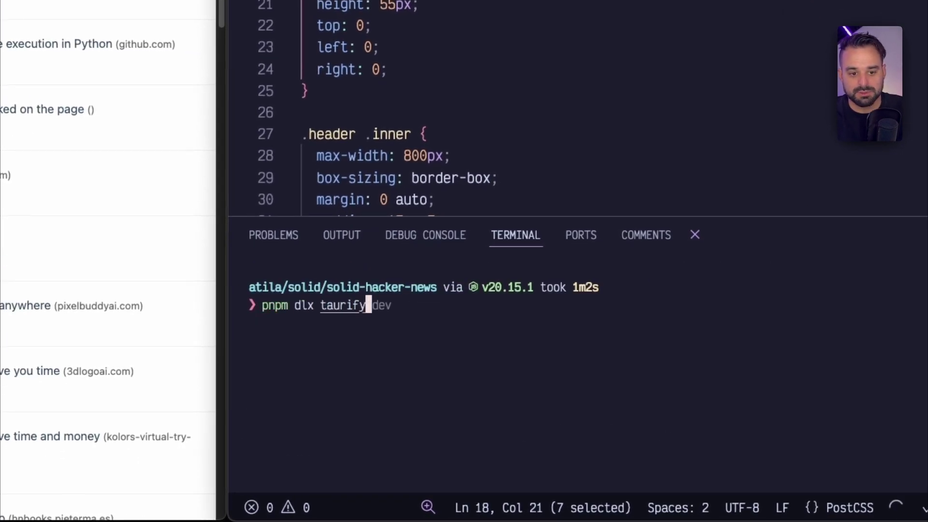
text(bui)
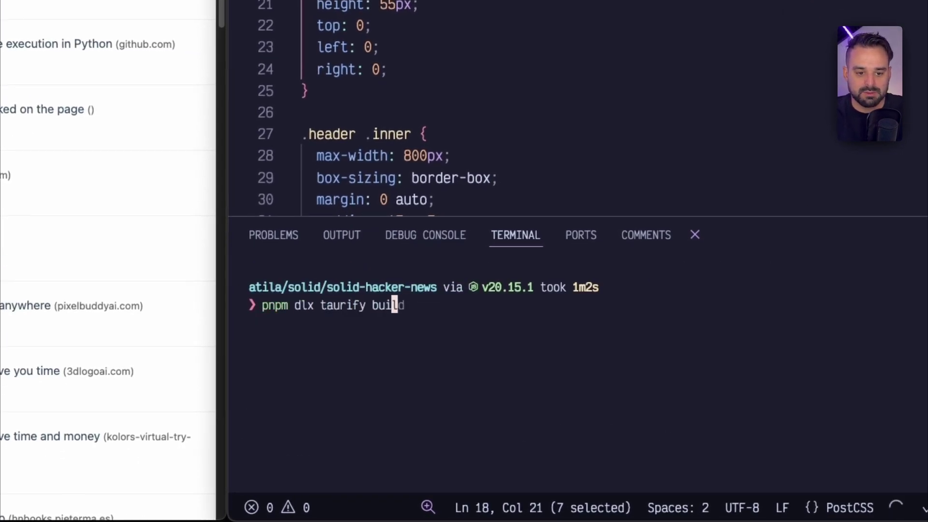
text(ld)
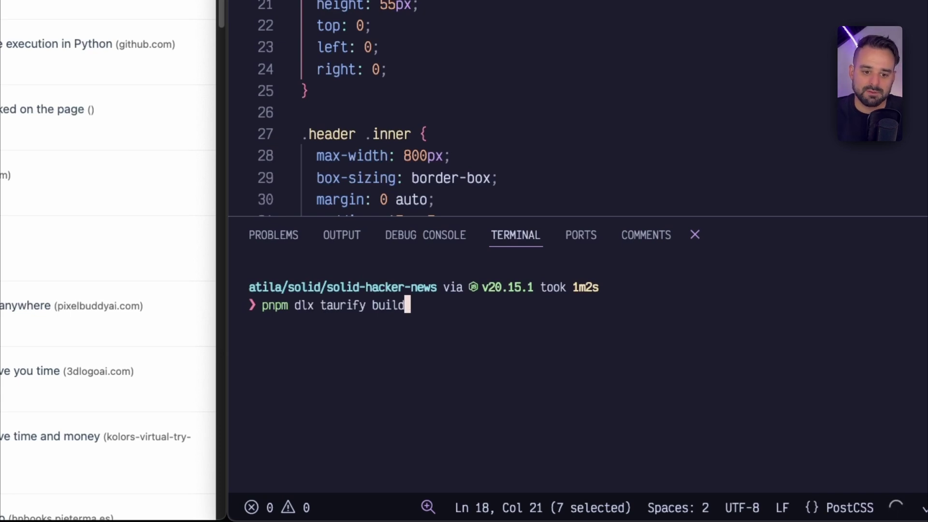
key(Return)
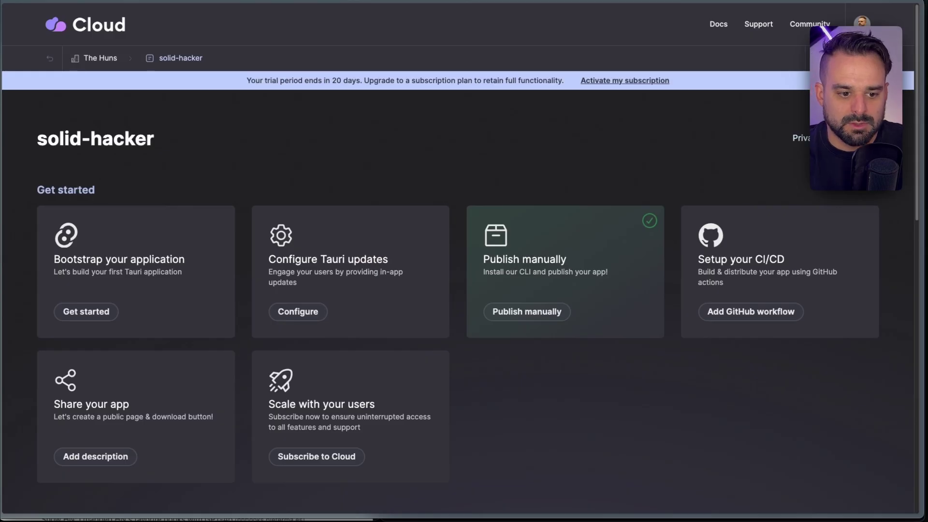
scroll(464, 290, down, 3)
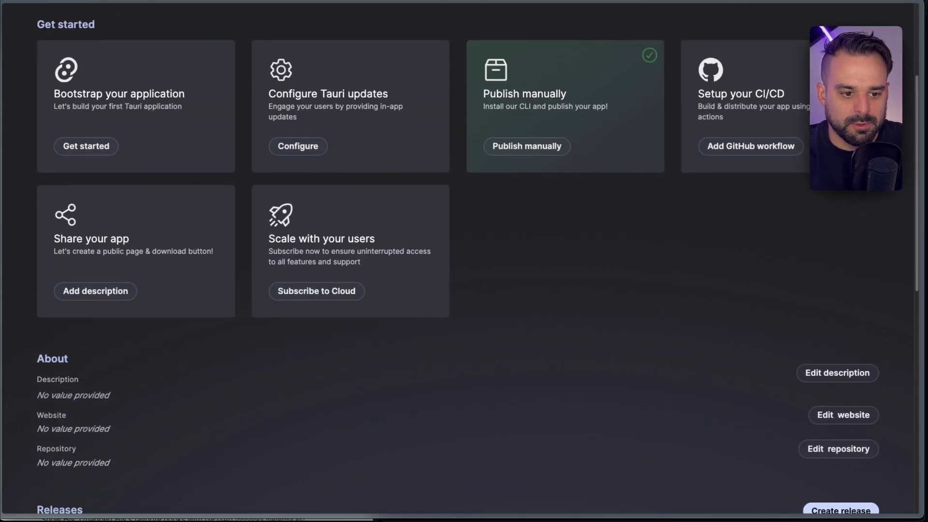
scroll(465, 291, down, 5)
- Open the solid-hacker 0.2.0 release from the dashboard's Releases list
click(847, 292)
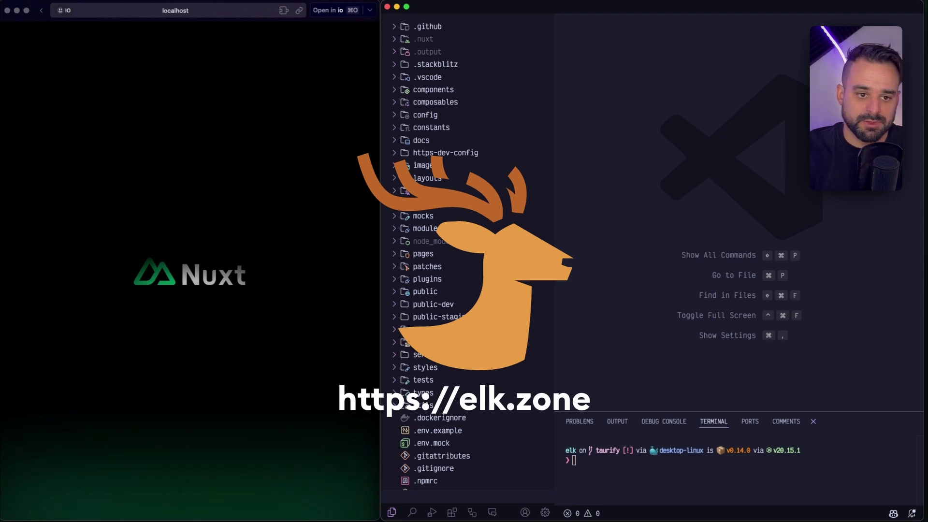
- Expand the Elk pages and notifications folders, then run pnpm dev
click(423, 253)
scroll(435, 283, down, 2)
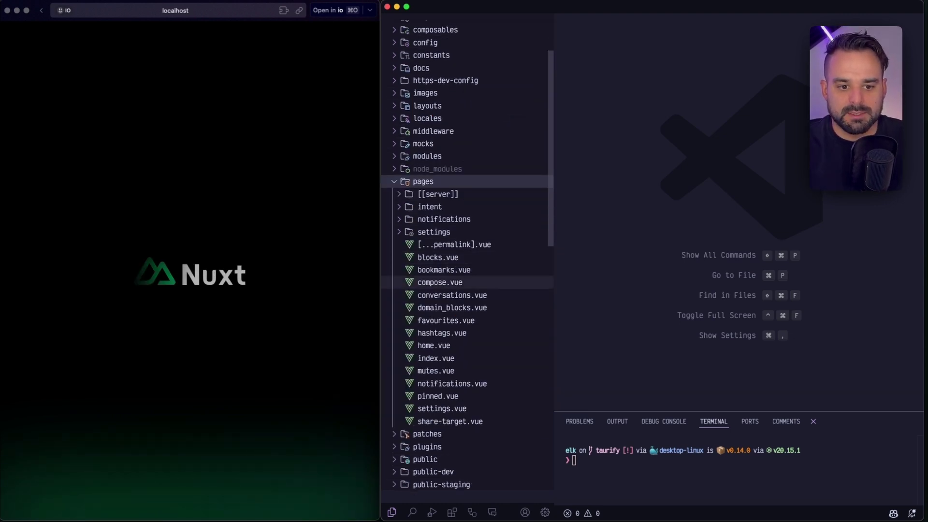
click(445, 219)
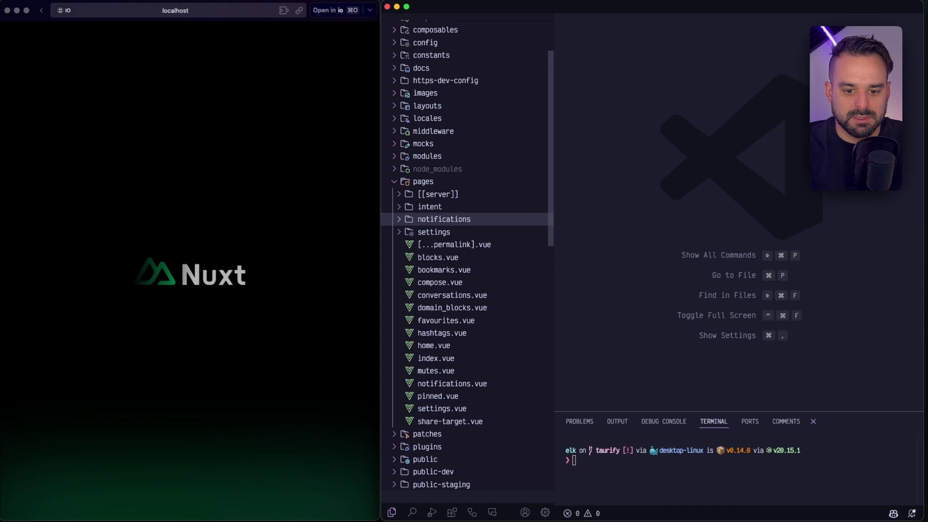
text(pnpm de)
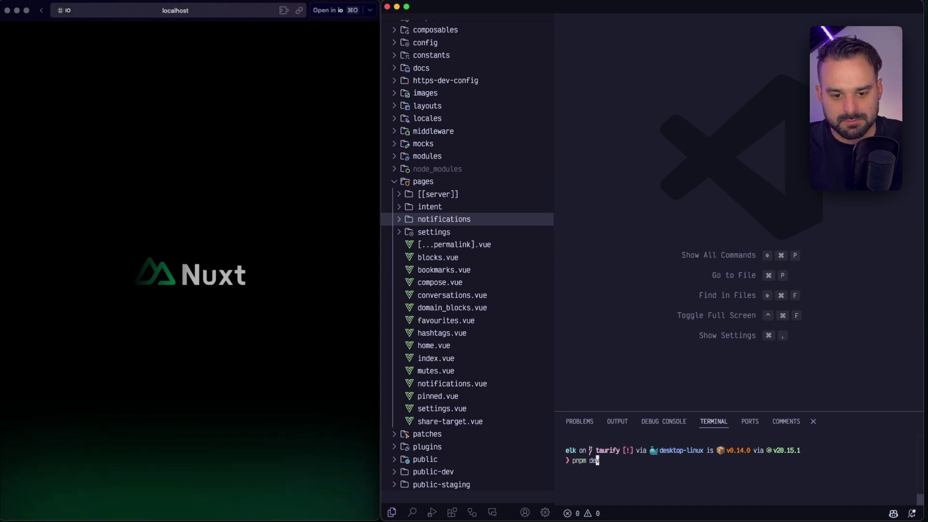
text(v)
key(Return)
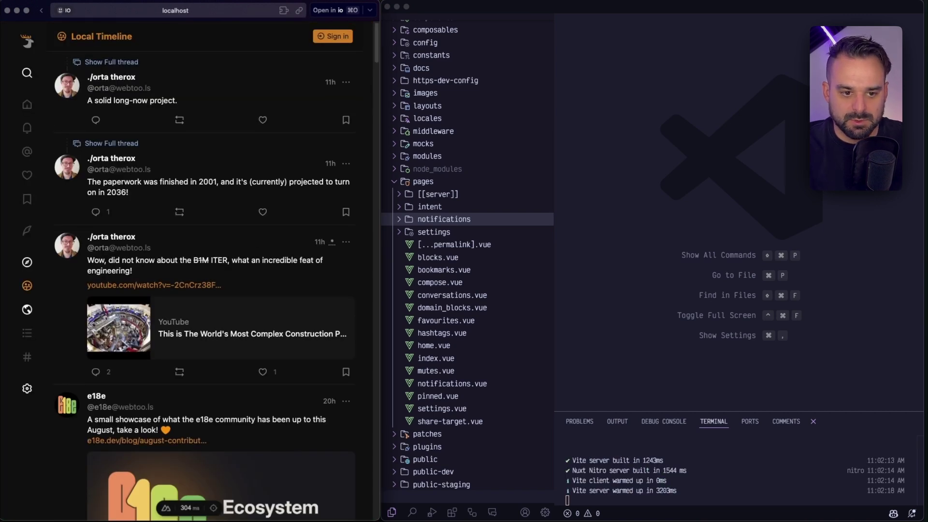
- Stop the Elk dev server, hide the sidebar, and open Elk's taurify.json
key(super+b)
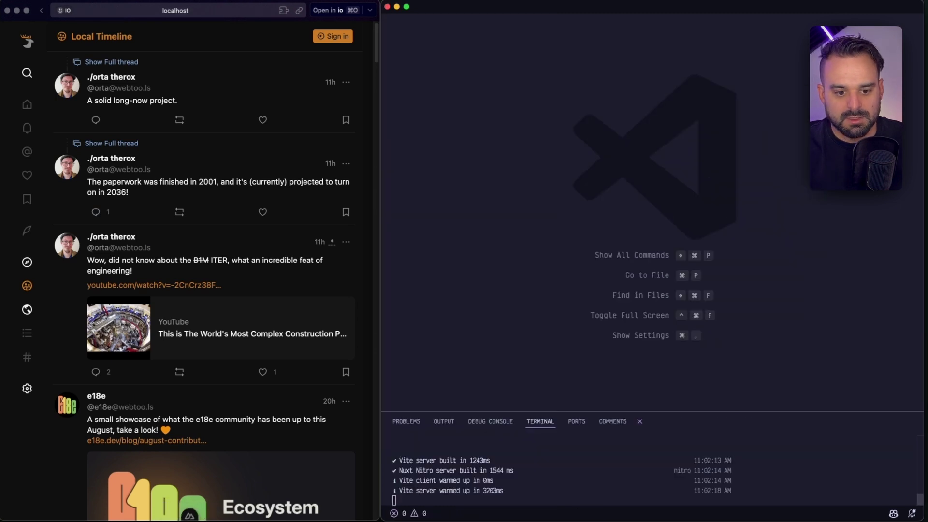
key(ctrl+c)
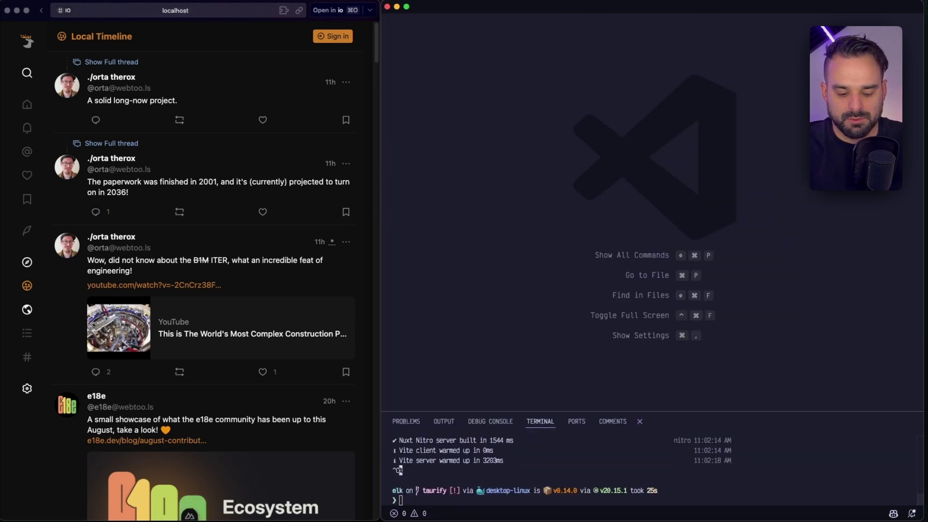
key(super+p)
key(Return)
- Review Elk's taurify.json entries from productName and identifier down to beforeDevCommand
key(BackSpace)
text(1",)
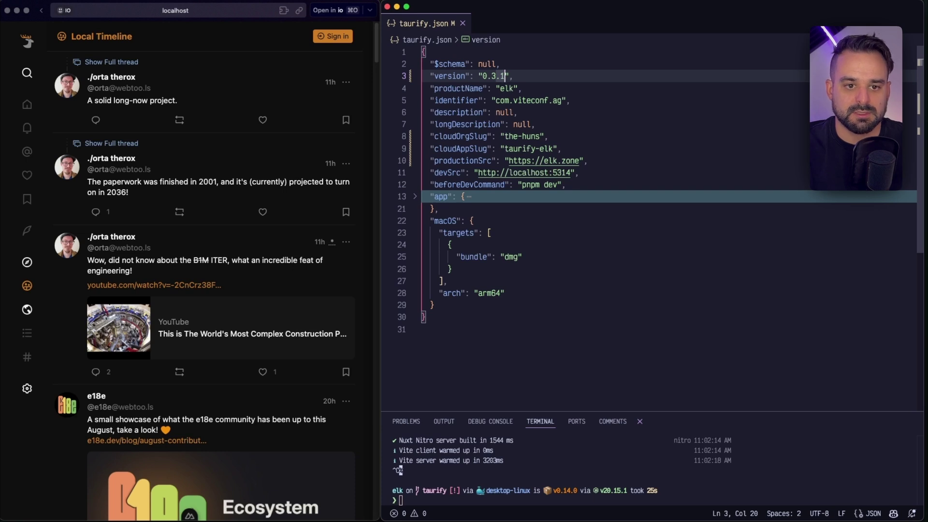
key(Down)
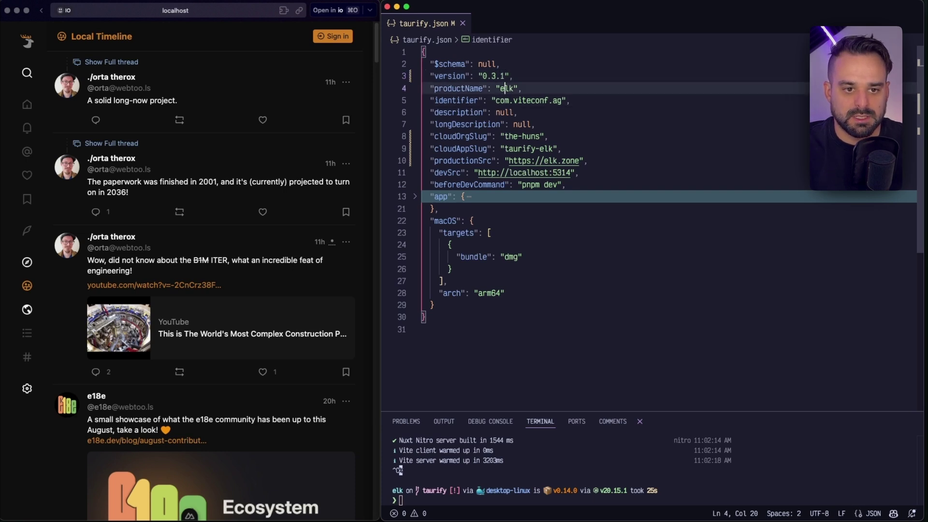
key(End)
key(Home)
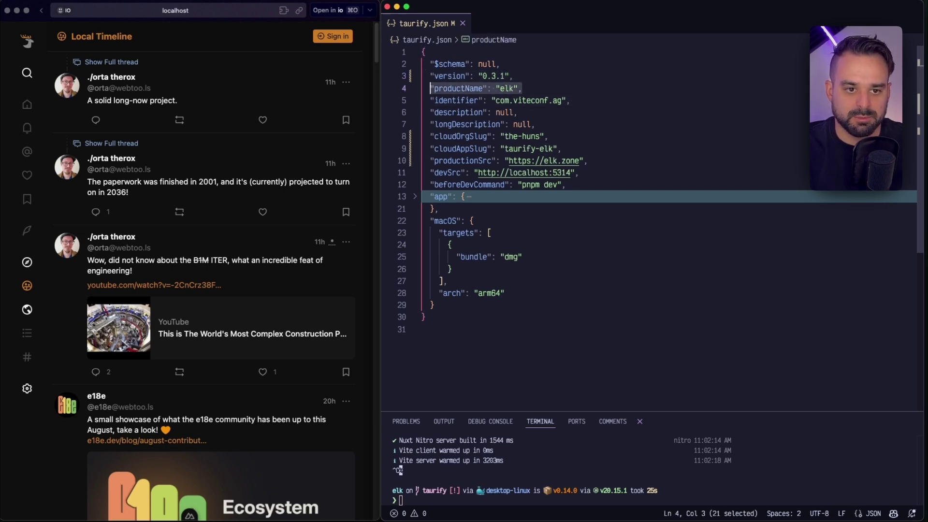
key(Down)
key(shift+End)
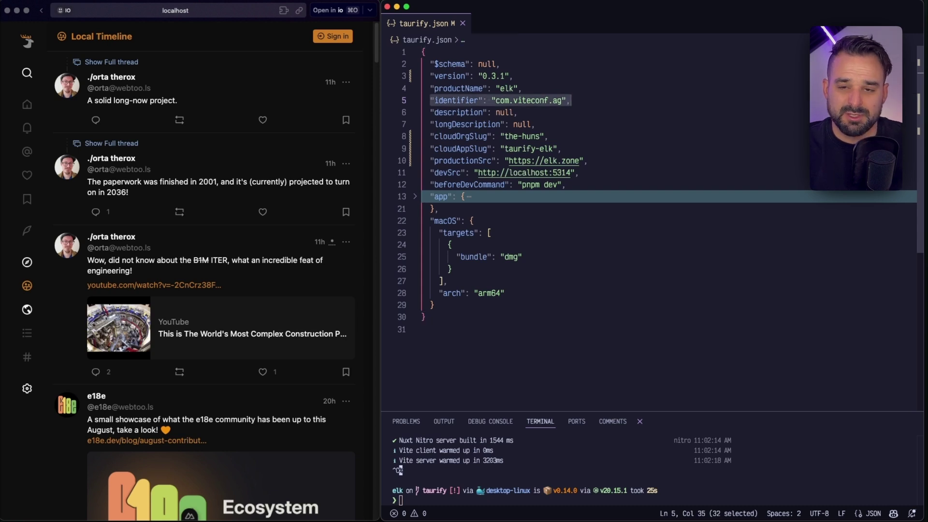
key(Down)
key(Down)
key(Down)
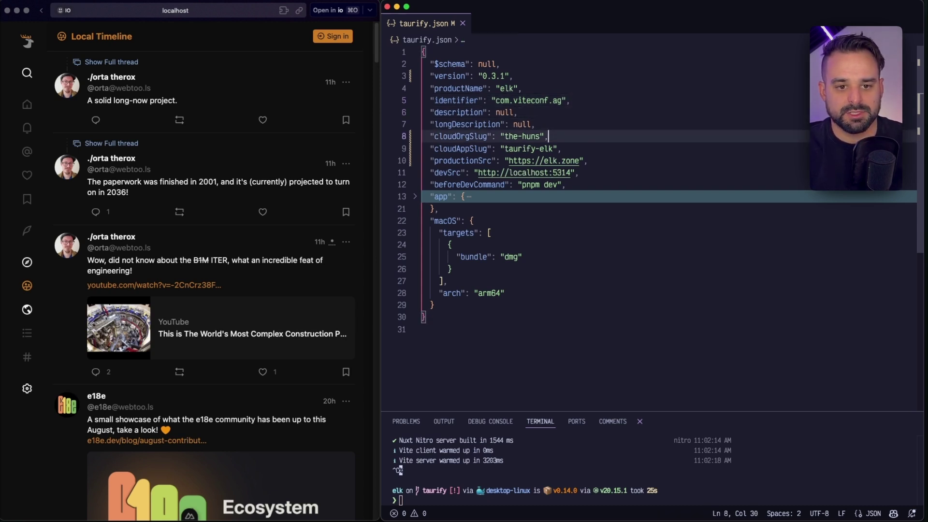
key(Down)
key(Down)
key(Down)
key(Down)
key(Down)
key(Down)
key(Down)
key(Down)
key(Down)
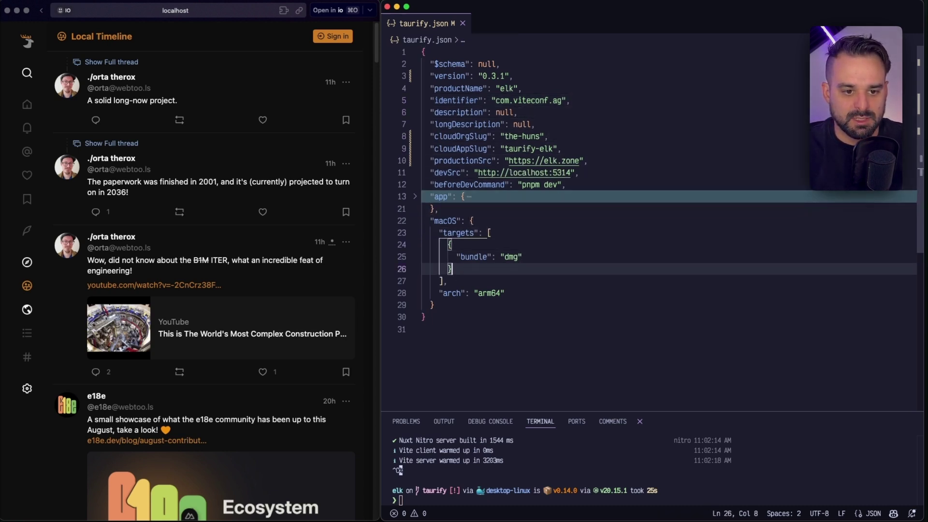
key(Down)
key(Down)
key(Down)
- Change the Elk version value from 0.3.1 to 0.3.2
key(Up)
key(Up)
key(Up)
key(Up)
key(Up)
key(Up)
key(Up)
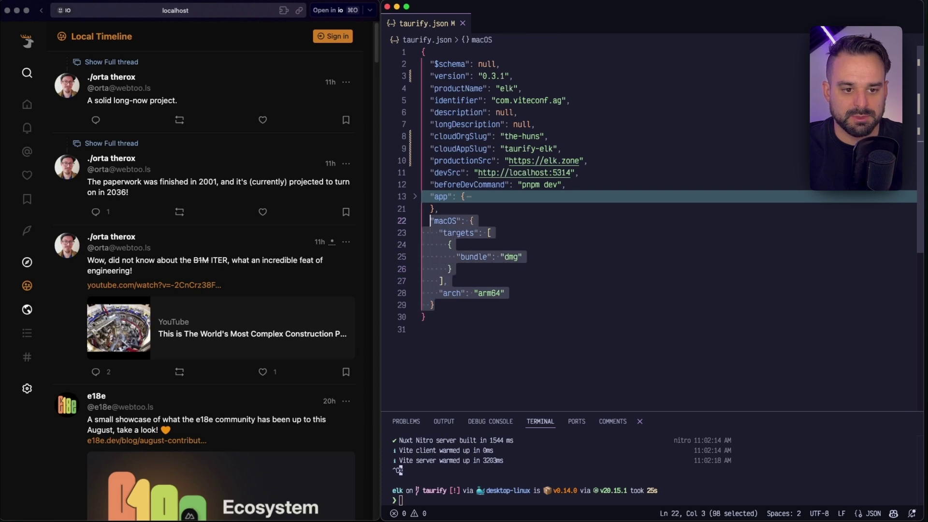
key(Up)
key(Up)
key(Up)
key(Up)
key(Up)
key(Up)
key(Up)
key(Up)
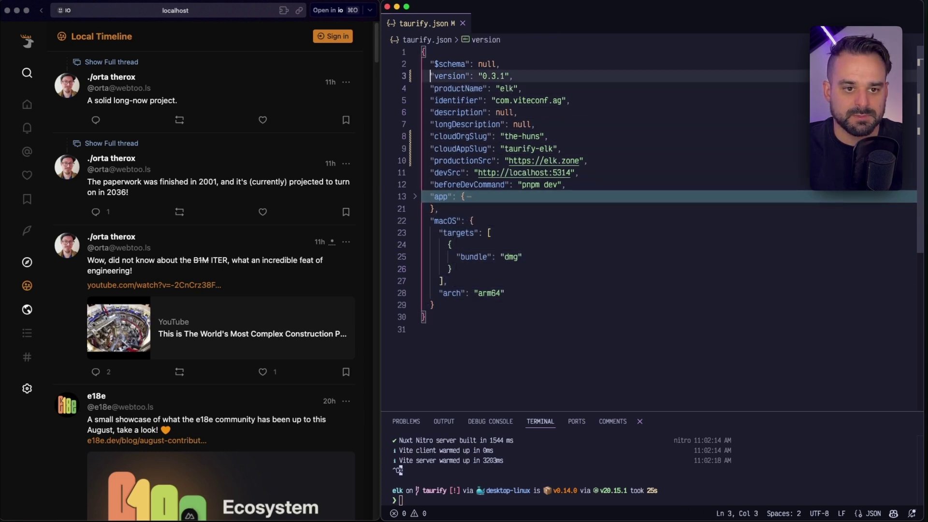
key(End)
key(Left)
key(Left)
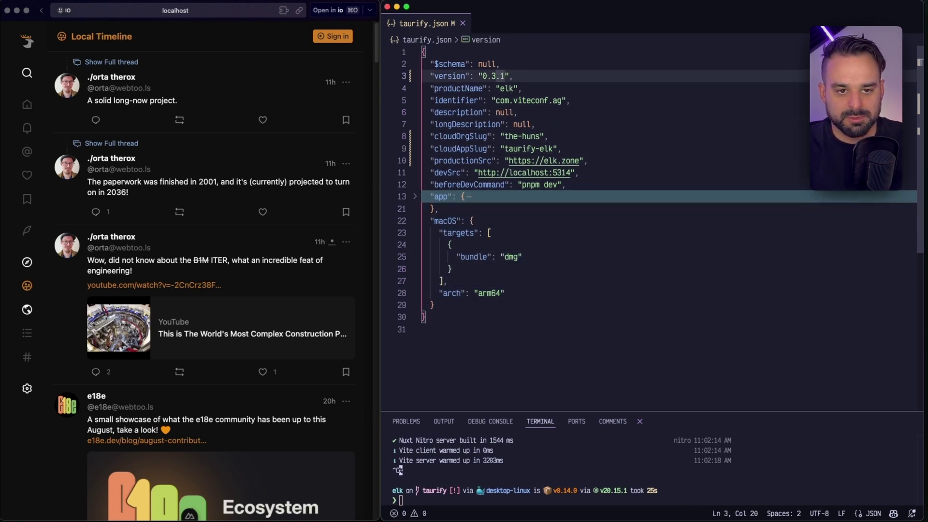
key(BackSpace)
text(2)
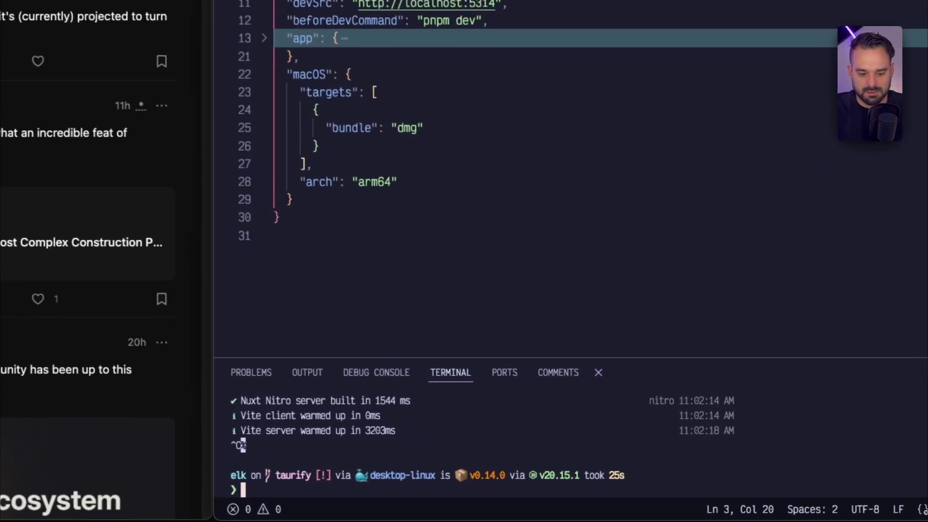
- Clear the terminal and run pnpm dlx taurify dev to open the Elk Native window
key(super+k)
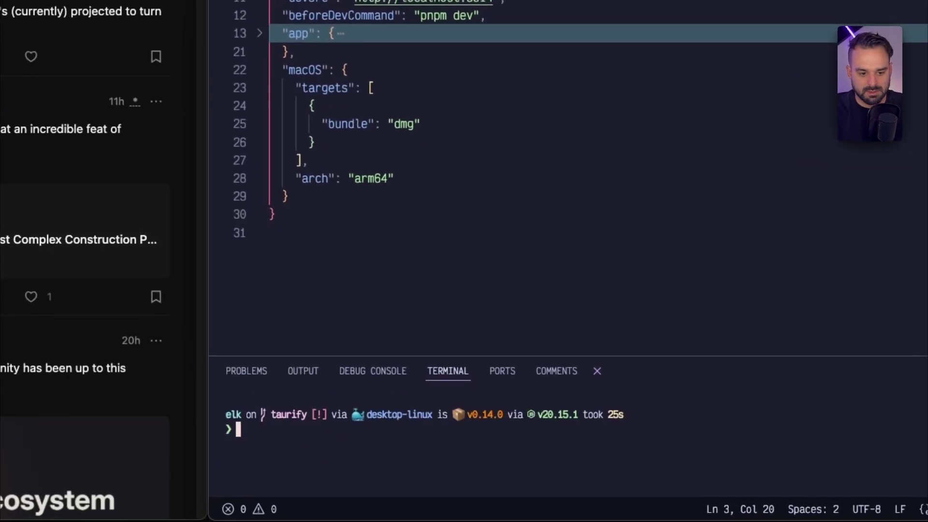
text(pnpm dlx)
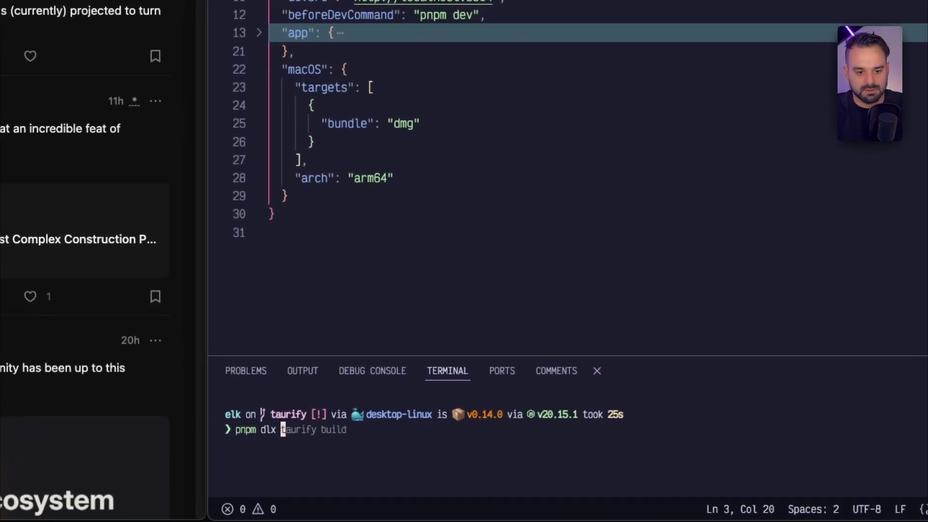
key(Right)
key(BackSpace)
key(BackSpace)
key(BackSpace)
key(BackSpace)
key(BackSpace)
text(dev)
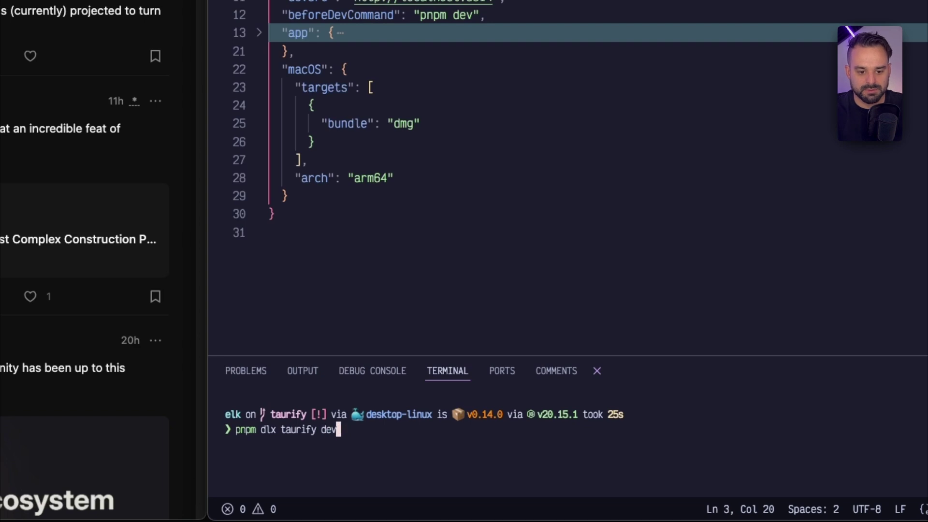
key(Return)
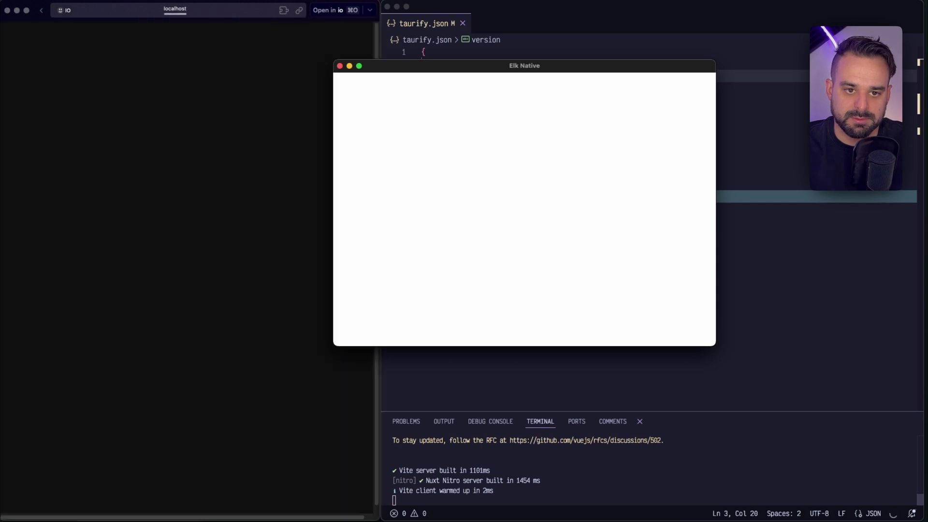
- Open en.json, append ' - HMR works' to the local_timeline title, and save
key(cmd+p)
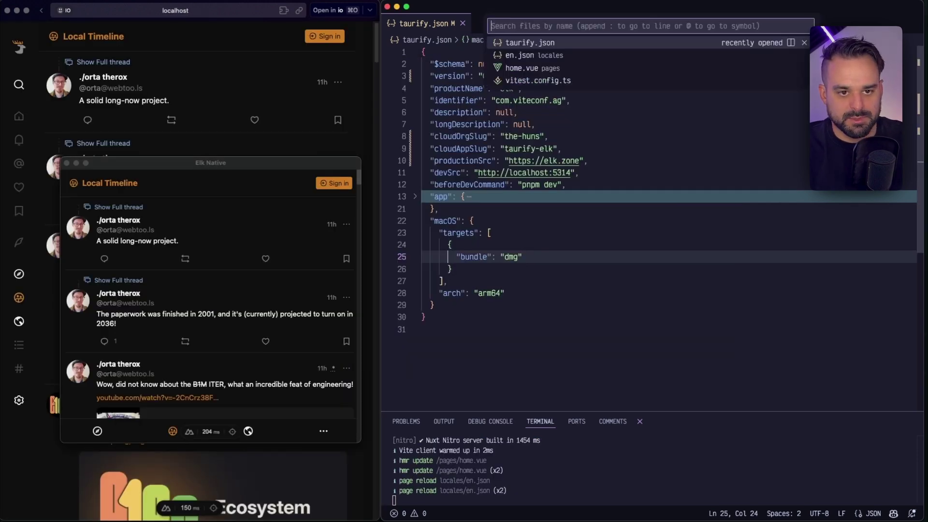
key(Down)
key(Return)
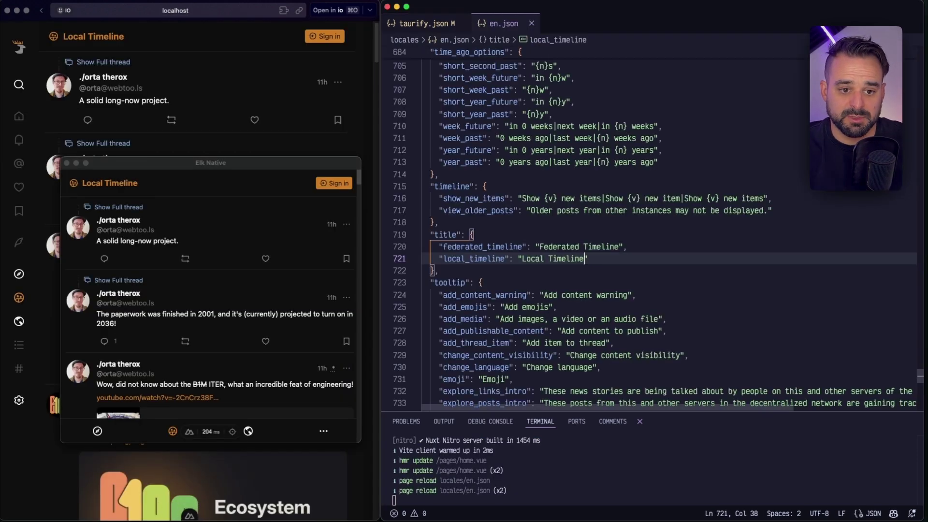
text(-)
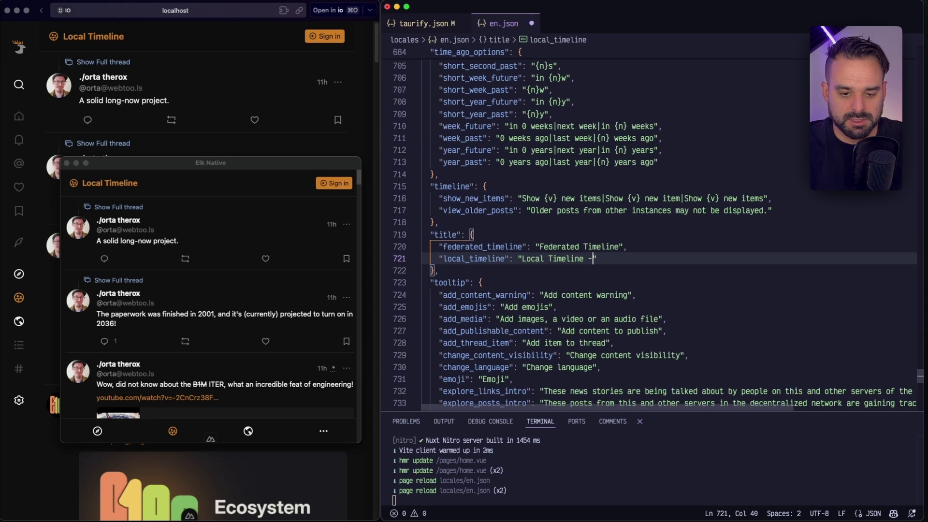
text( HMR )
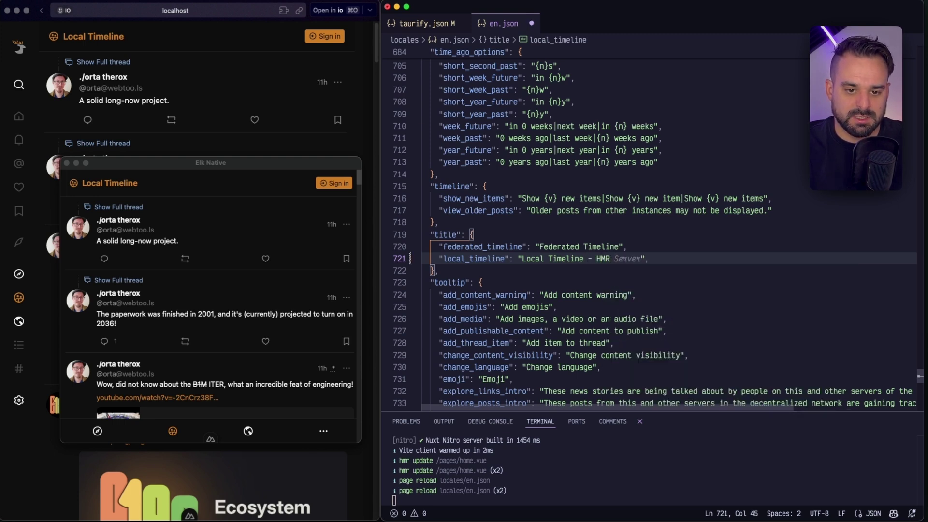
text(works)
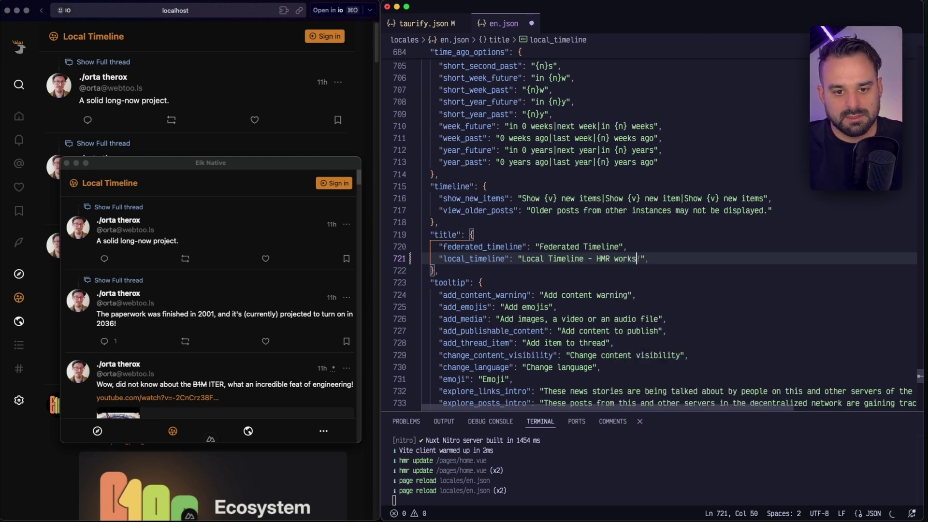
key(super+s)
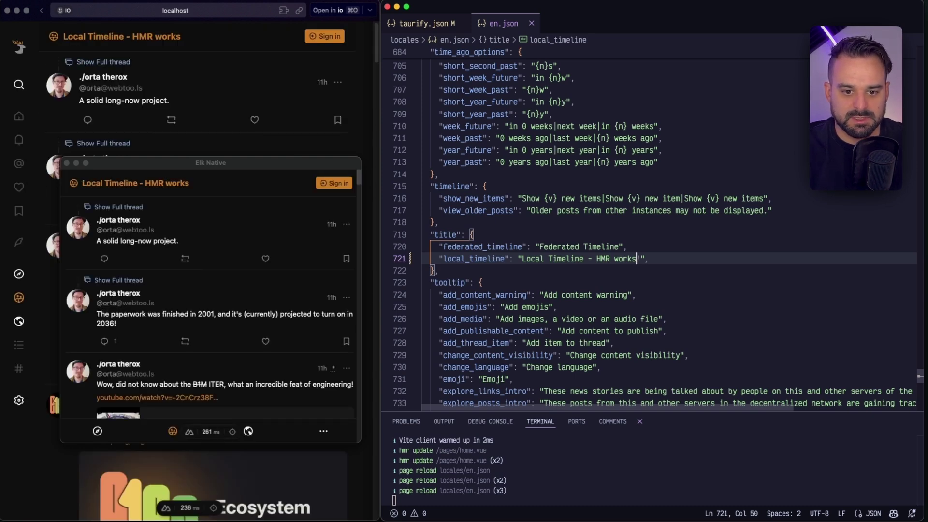
- Revert and save the title, then stop the native app and clear the terminal
key(super+z)
key(super+z)
key(super+z)
key(super+s)
key(ctrl+c)
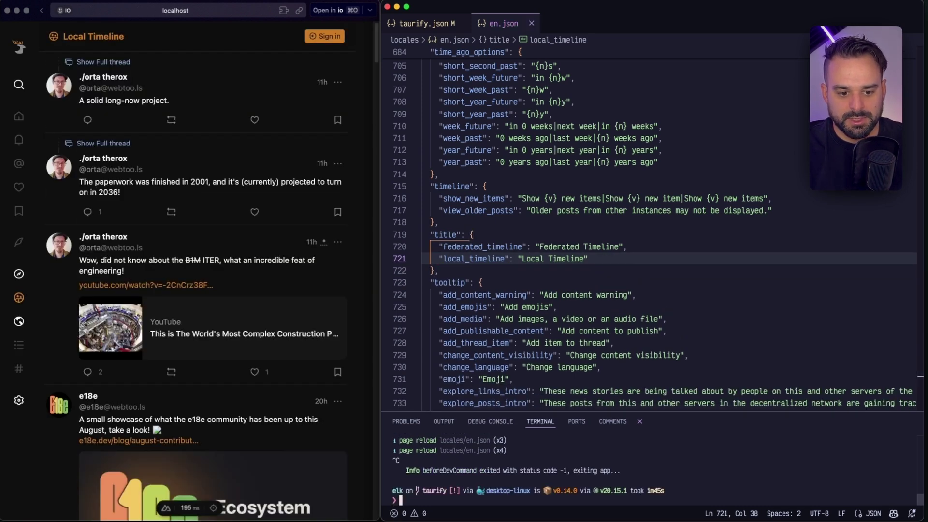
key(ctrl+l)
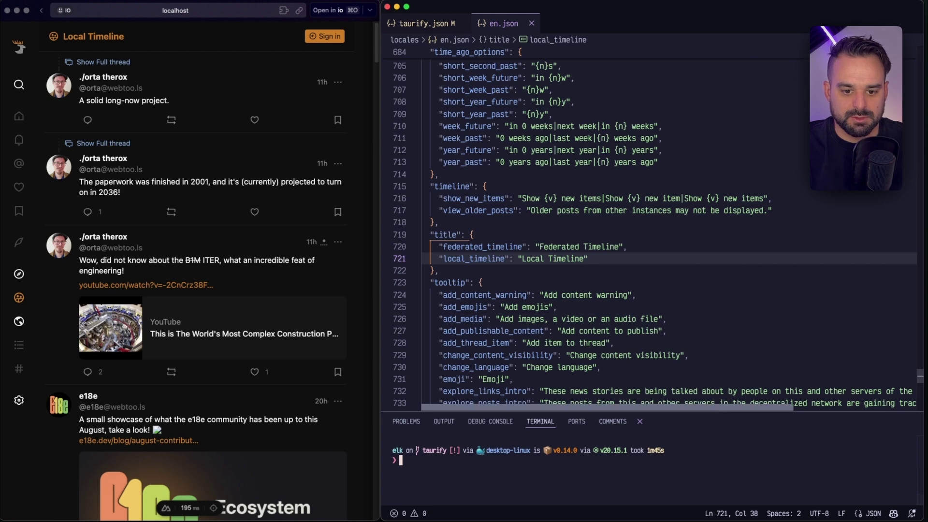
- Enlarge the terminal and run pnpm dlx taurify build to publish Elk 0.3.2
drag(652, 412, 653, 174)
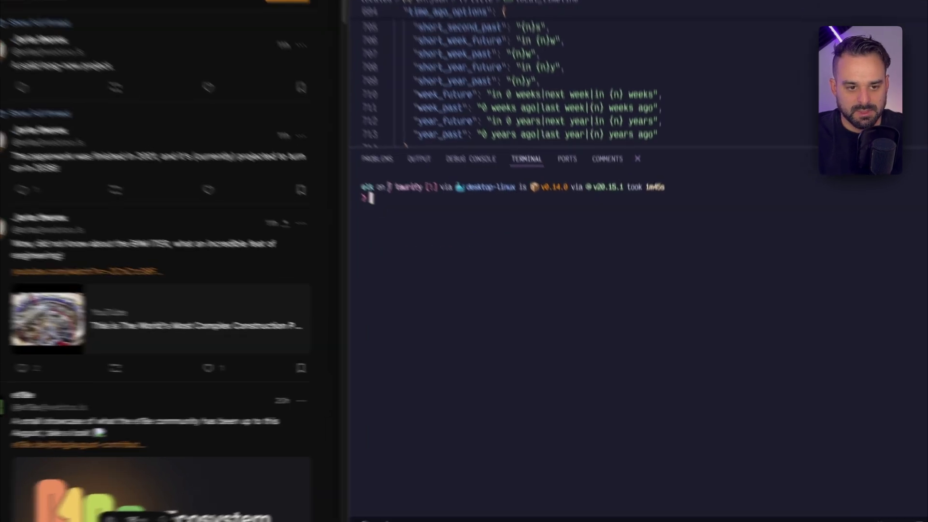
text(pnpm dlx taurify b)
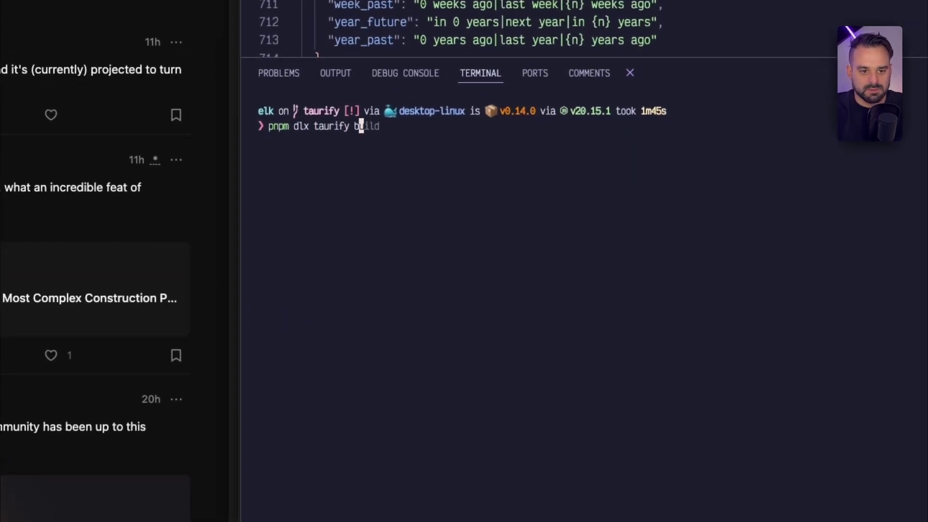
text(uild)
key(Return)
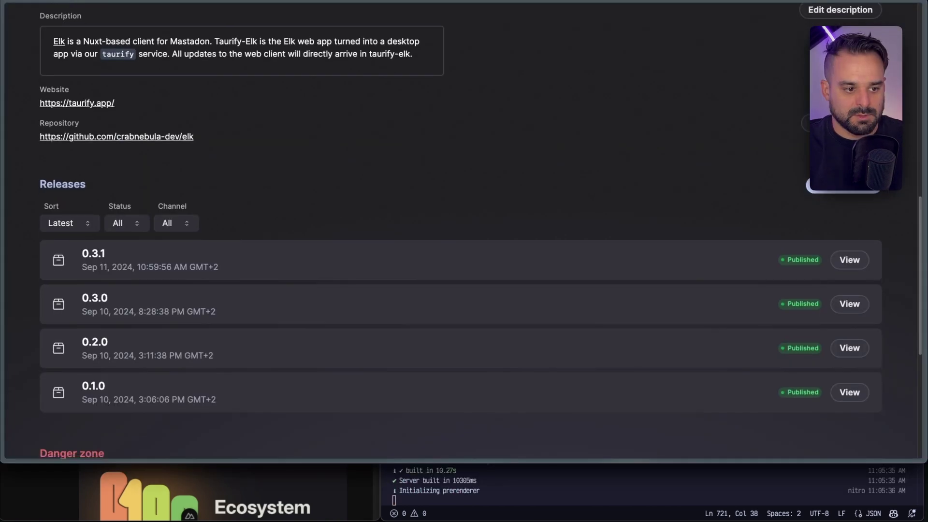
scroll(481, 232, up, 1)
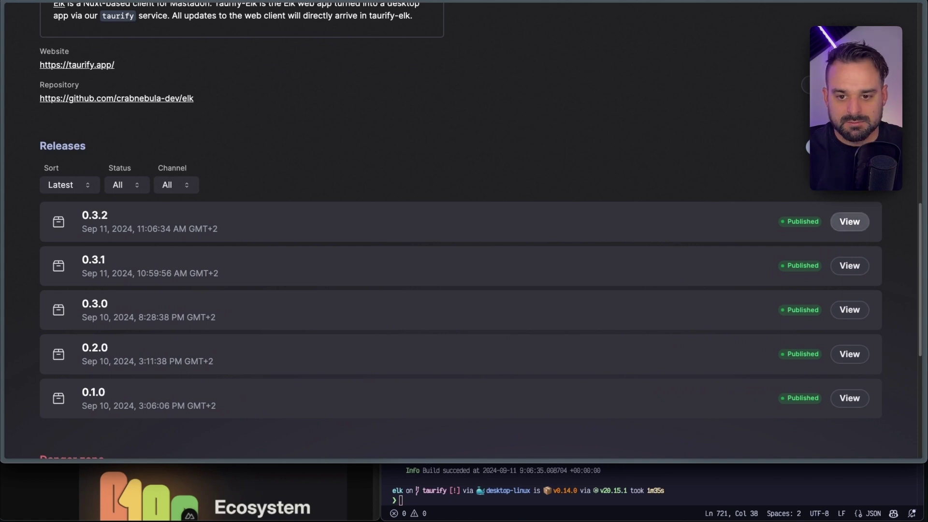
- View the taurify-elk 0.3.2 release and its elk.app.tar.gz and elk.dmg assets
click(850, 221)
scroll(464, 254, down, 3)
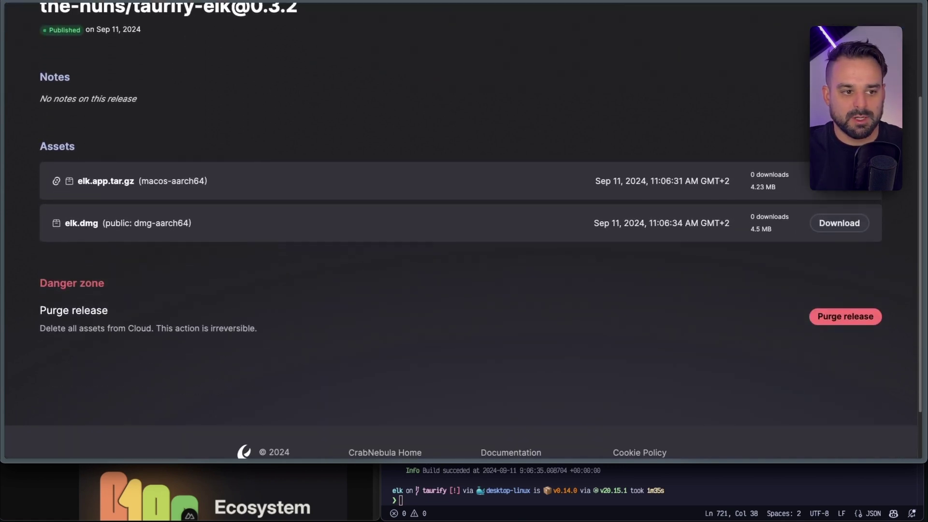